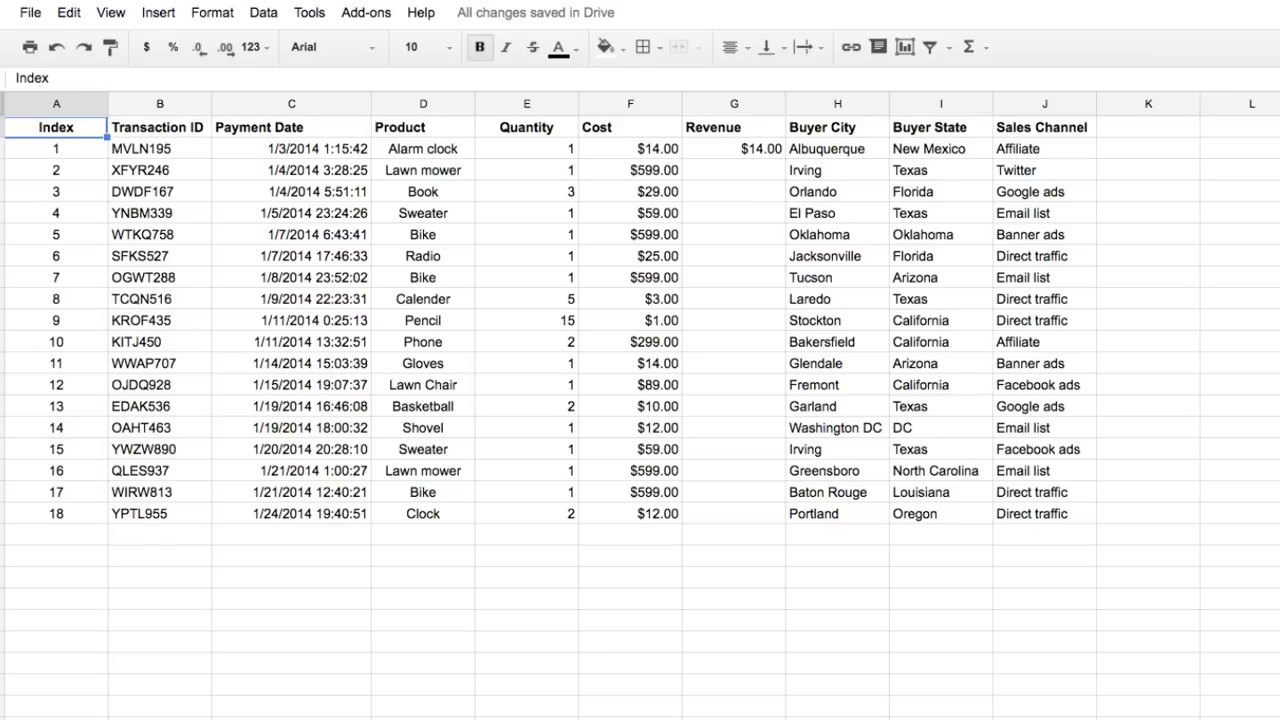
# - Browse the keyboard shortcuts list (Ctrl+/) and close it to return to the sales table
pyautogui.hotkey('ctrl', '/')
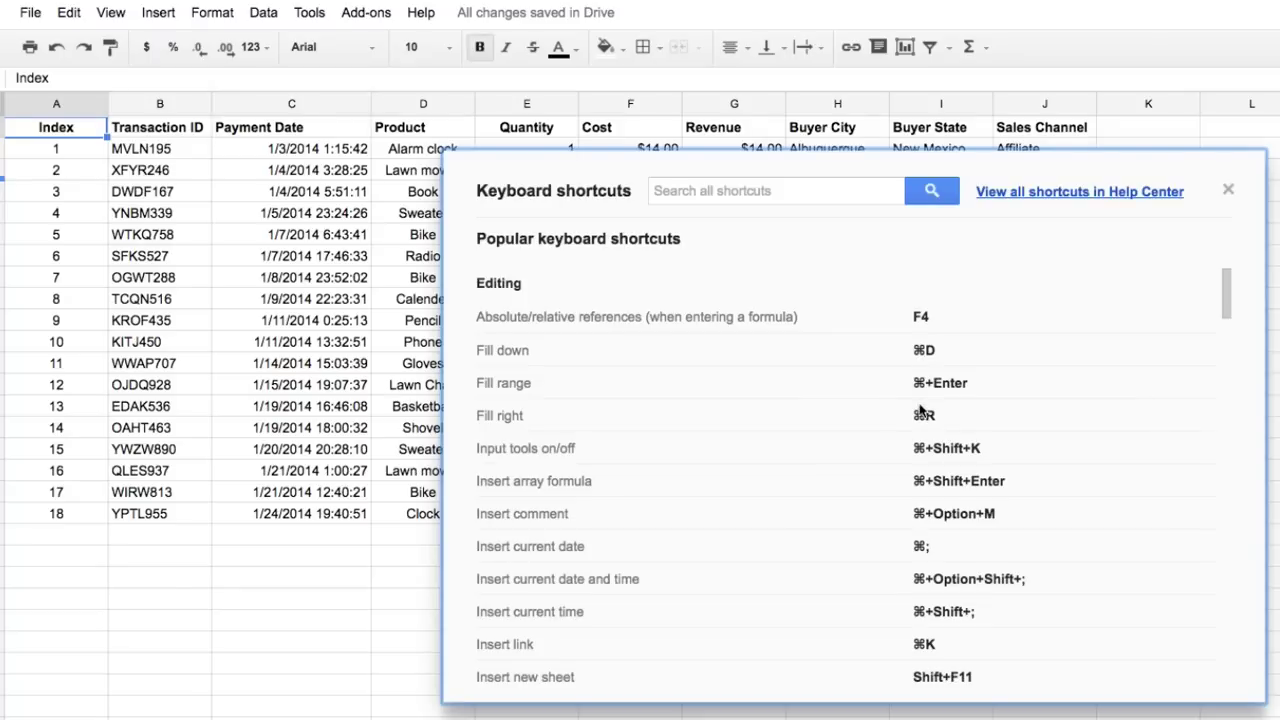
pyautogui.scroll(-3, 786, 465)
pyautogui.scroll(-2, 786, 462)
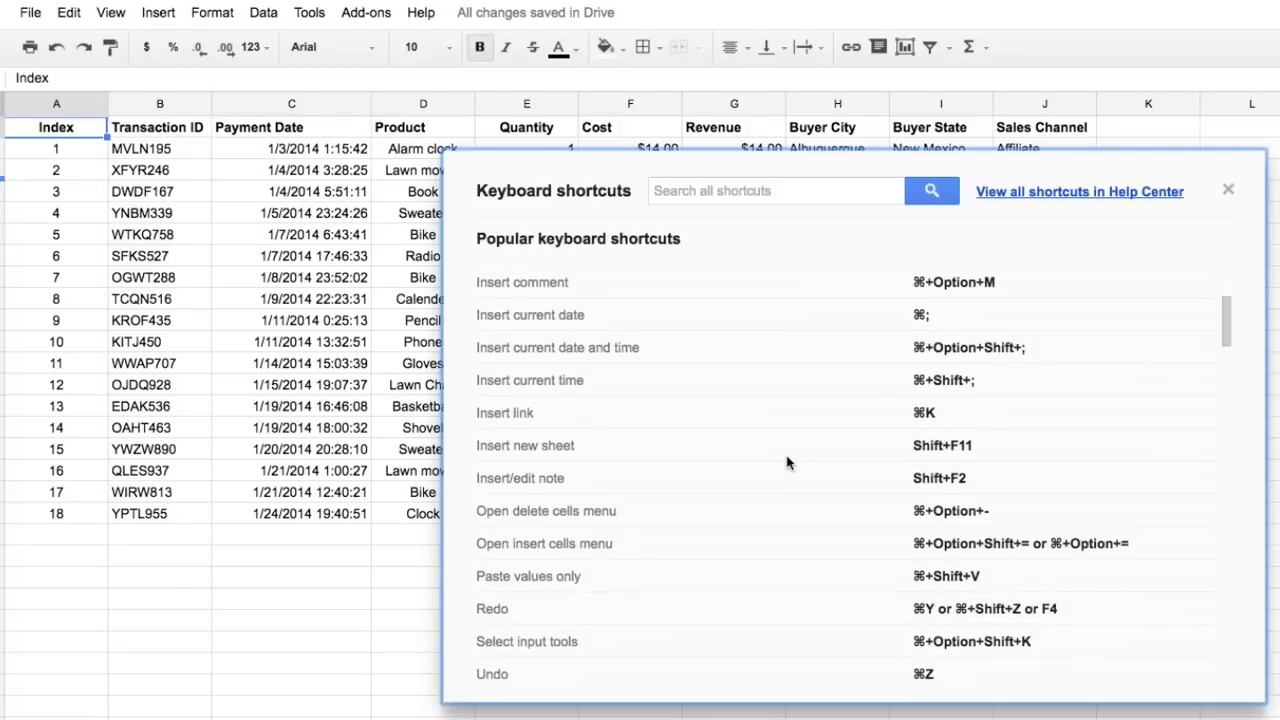
pyautogui.scroll(-3, 786, 462)
pyautogui.scroll(-2, 786, 462)
pyautogui.scroll(-3, 786, 462)
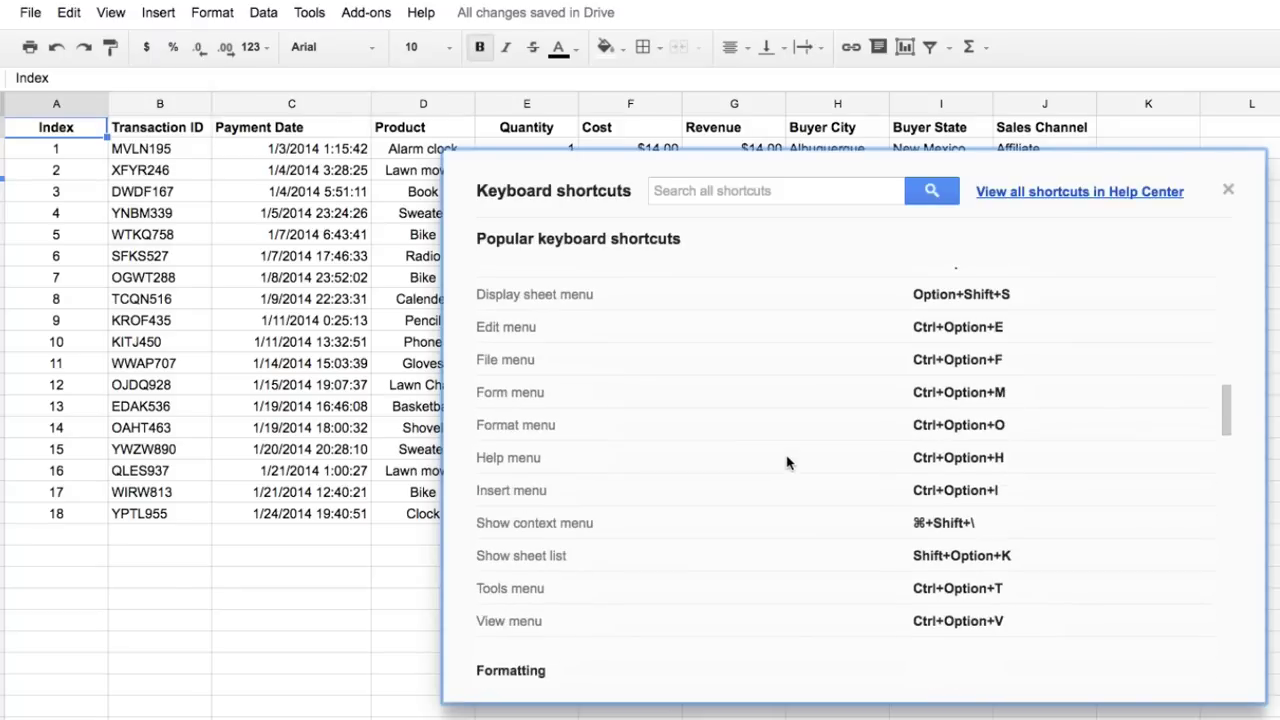
pyautogui.scroll(-3, 788, 463)
pyautogui.click(1228, 189)
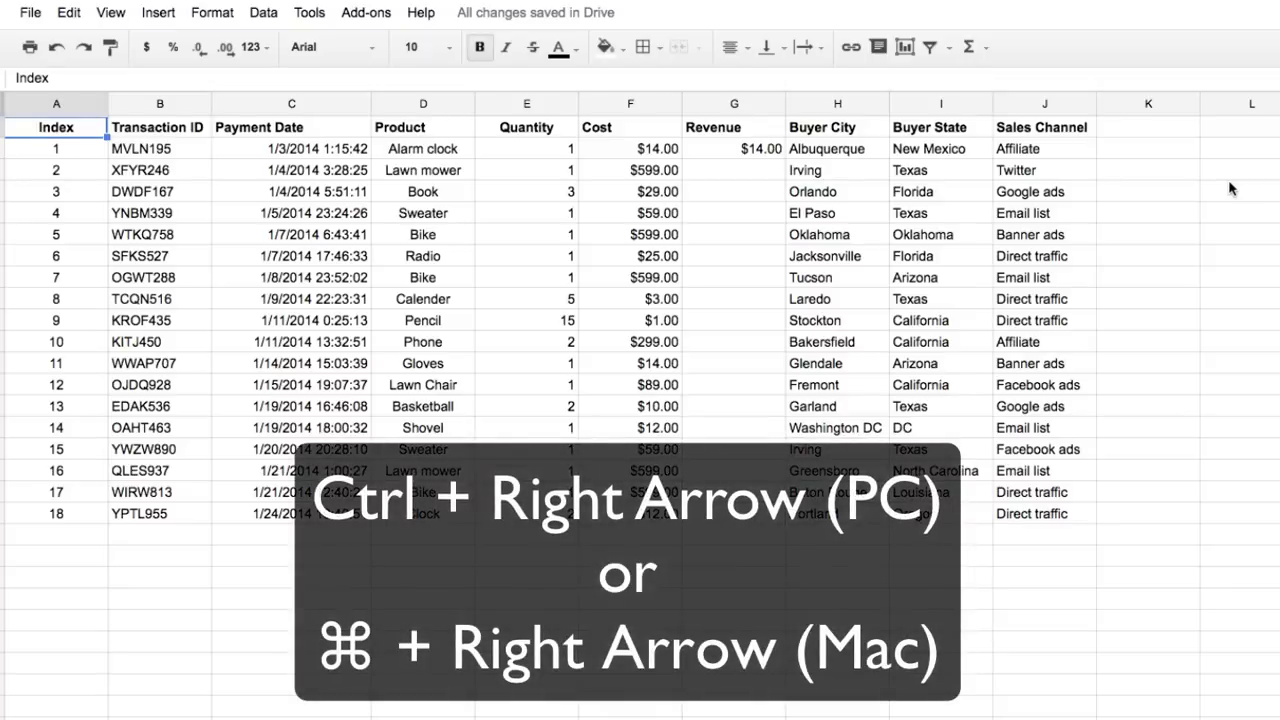
pyautogui.hotkey('ctrl', 'Right')
pyautogui.hotkey('ctrl', 'Left')
pyautogui.hotkey('ctrl', 'Down')
pyautogui.hotkey('ctrl', 'Up')
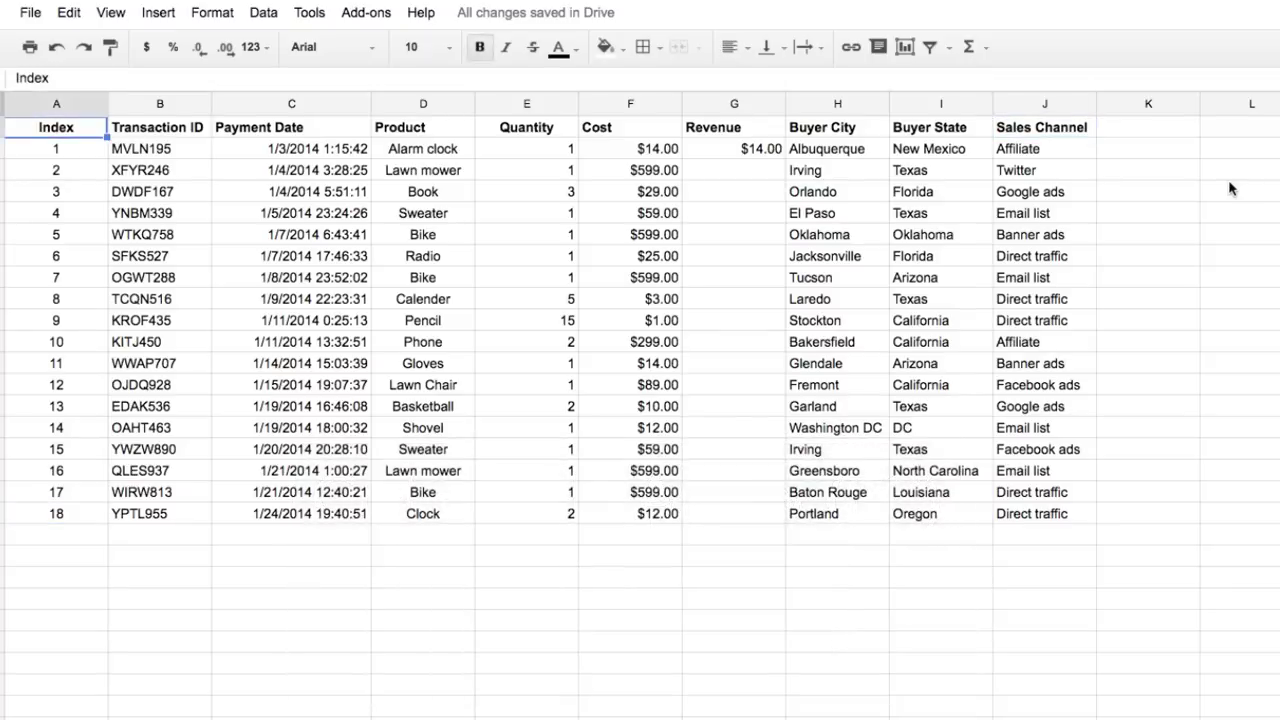
pyautogui.hotkey('ctrl', 'Right')
pyautogui.hotkey('ctrl', 'Down')
pyautogui.press('Left')
pyautogui.press('Left')
pyautogui.hotkey('ctrl', 'Up')
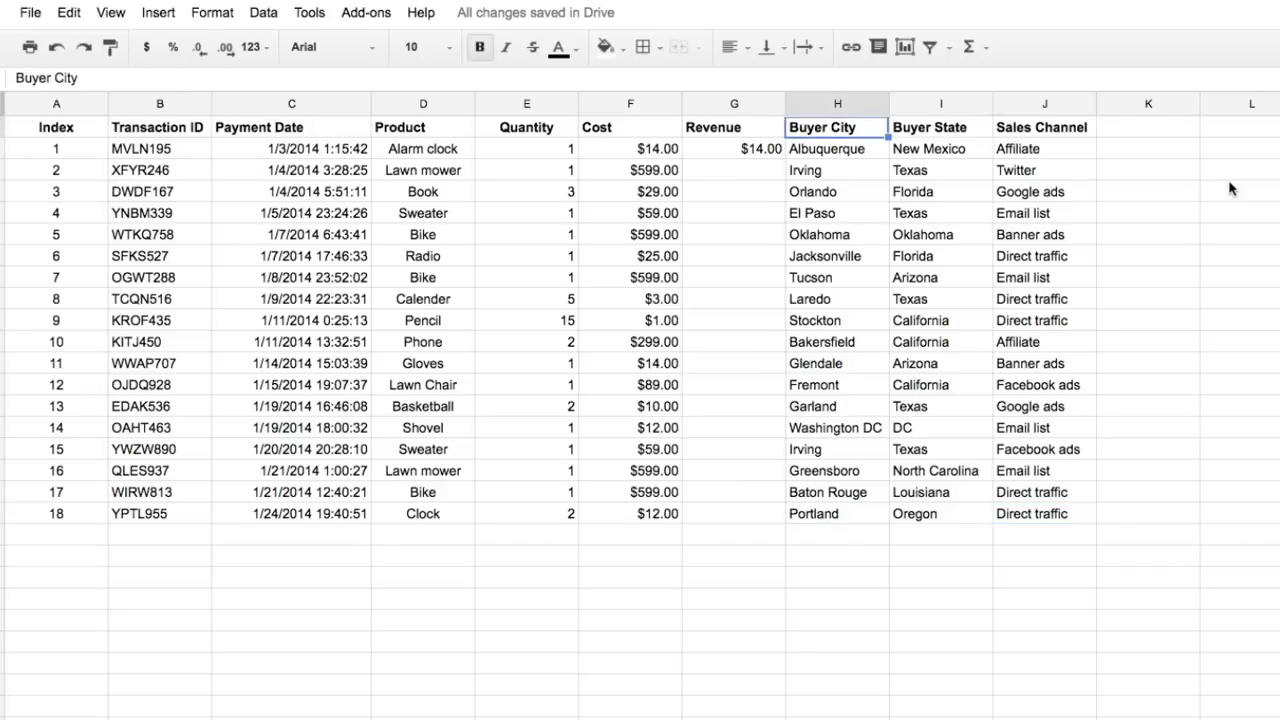
pyautogui.hotkey('ctrl', 'Left')
pyautogui.hotkey('ctrl', 'Down')
pyautogui.hotkey('ctrl', 'Up')
pyautogui.hotkey('ctrl', 'Right')
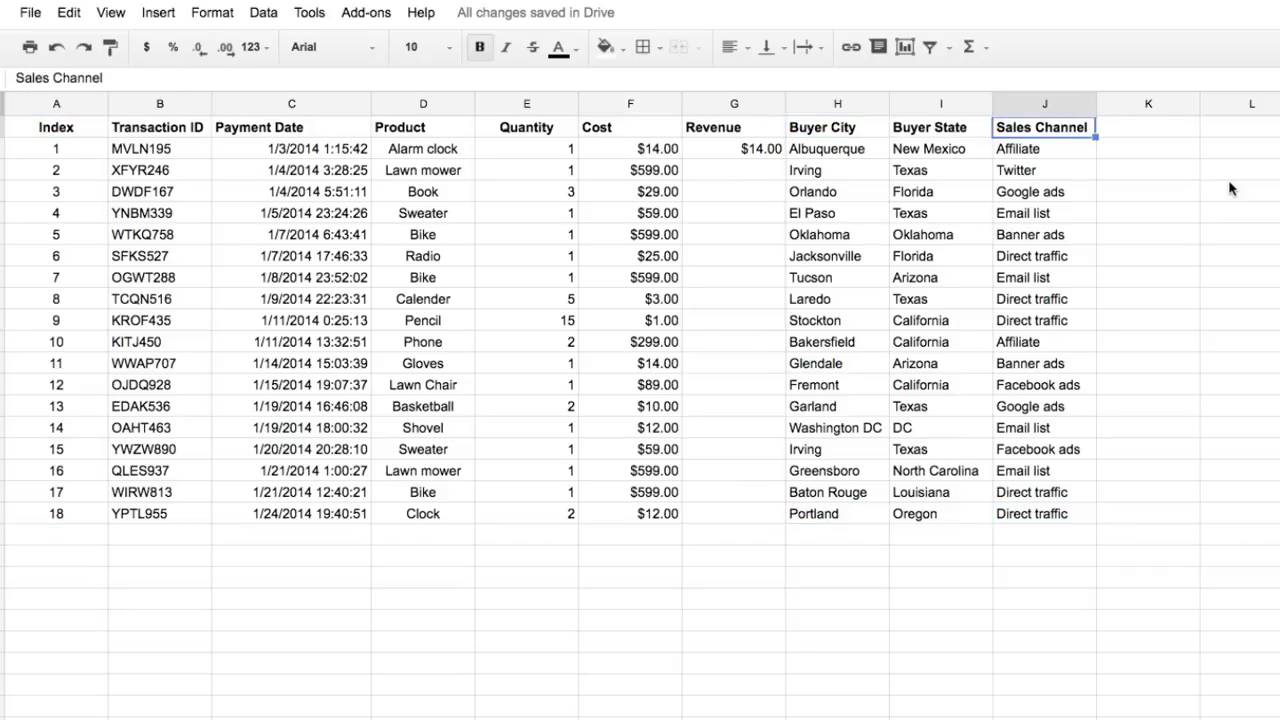
pyautogui.hotkey('ctrl', 'Left')
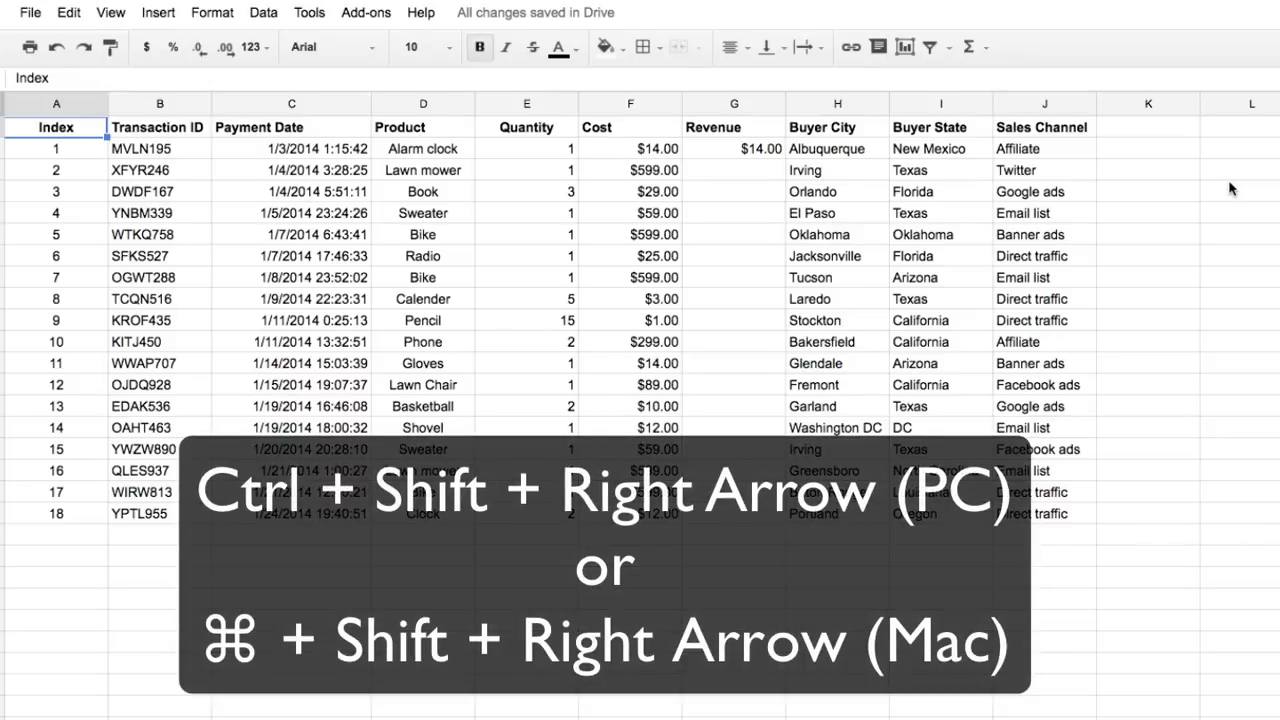
pyautogui.hotkey('ctrl', 'shift', 'Right')
pyautogui.hotkey('ctrl', 'shift', 'Down')
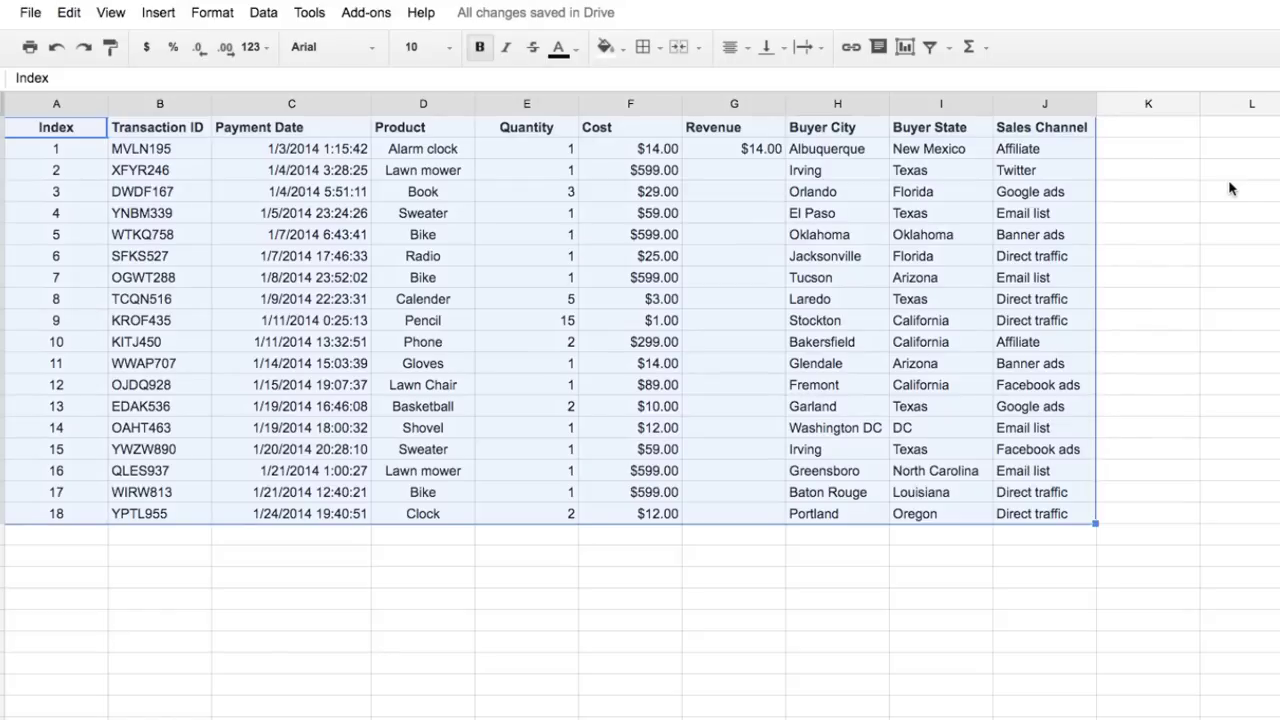
pyautogui.press('Down')
pyautogui.press('Right')
pyautogui.press('Right')
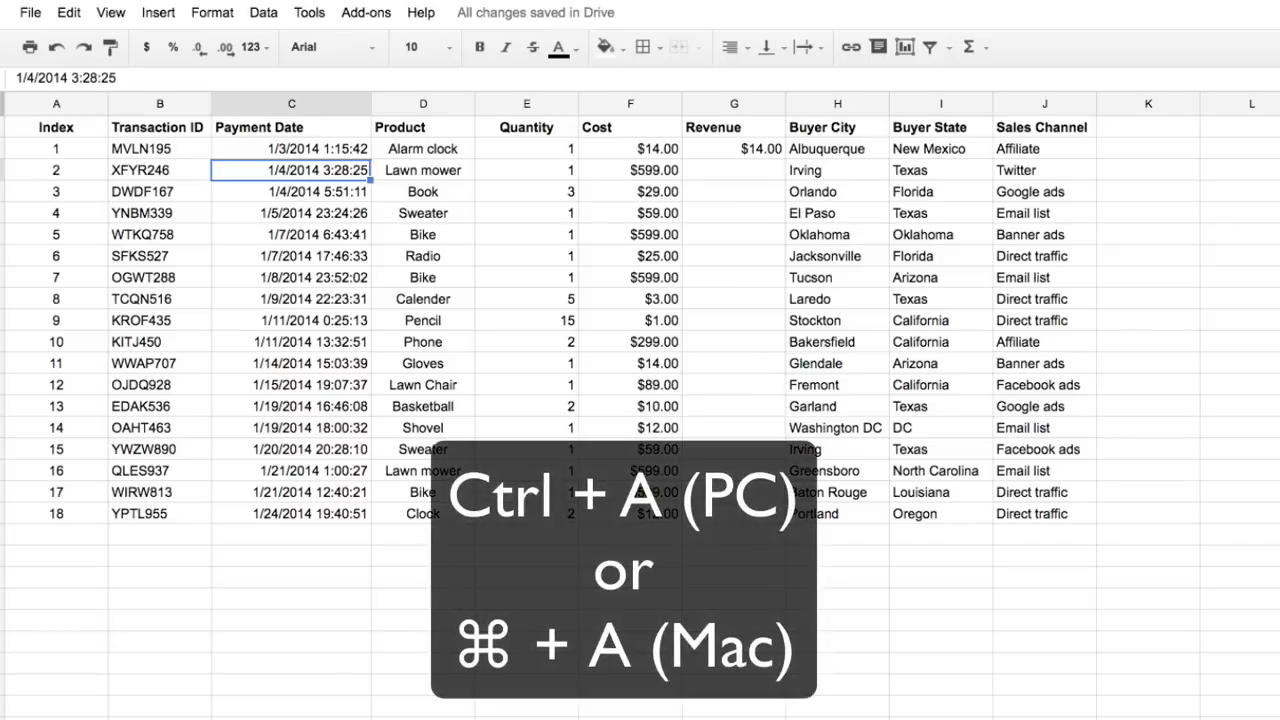
pyautogui.hotkey('ctrl', 'a')
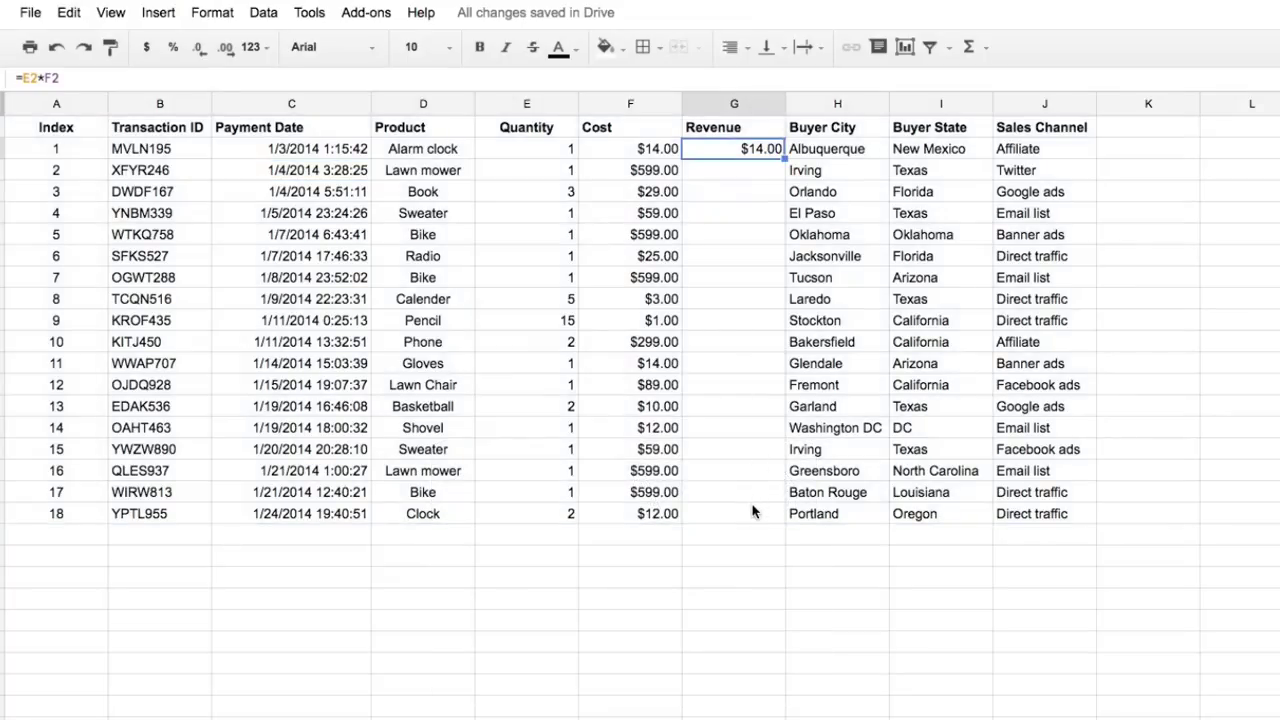
# - Fill the =E2*F2 Revenue formula down G2:G19 and check a filled cell
pyautogui.keyDown('shift'); pyautogui.click(753, 511); pyautogui.keyUp('shift')
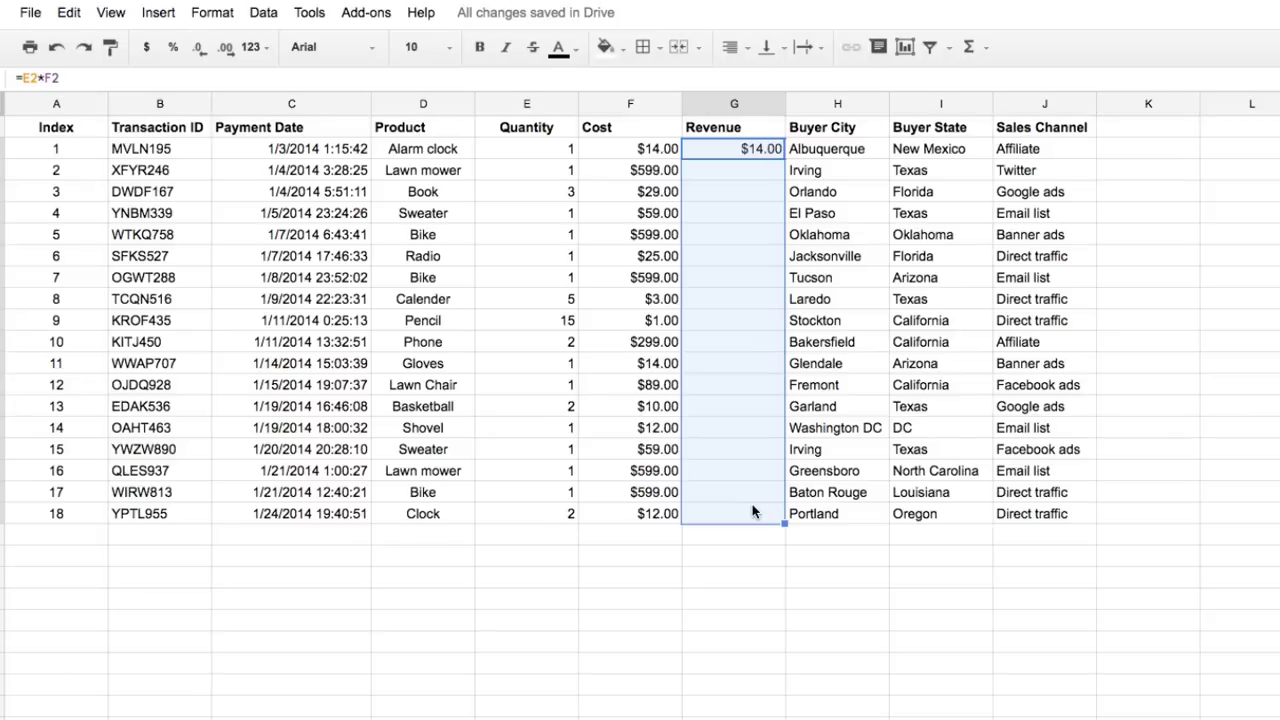
pyautogui.hotkey('ctrl', 'd')
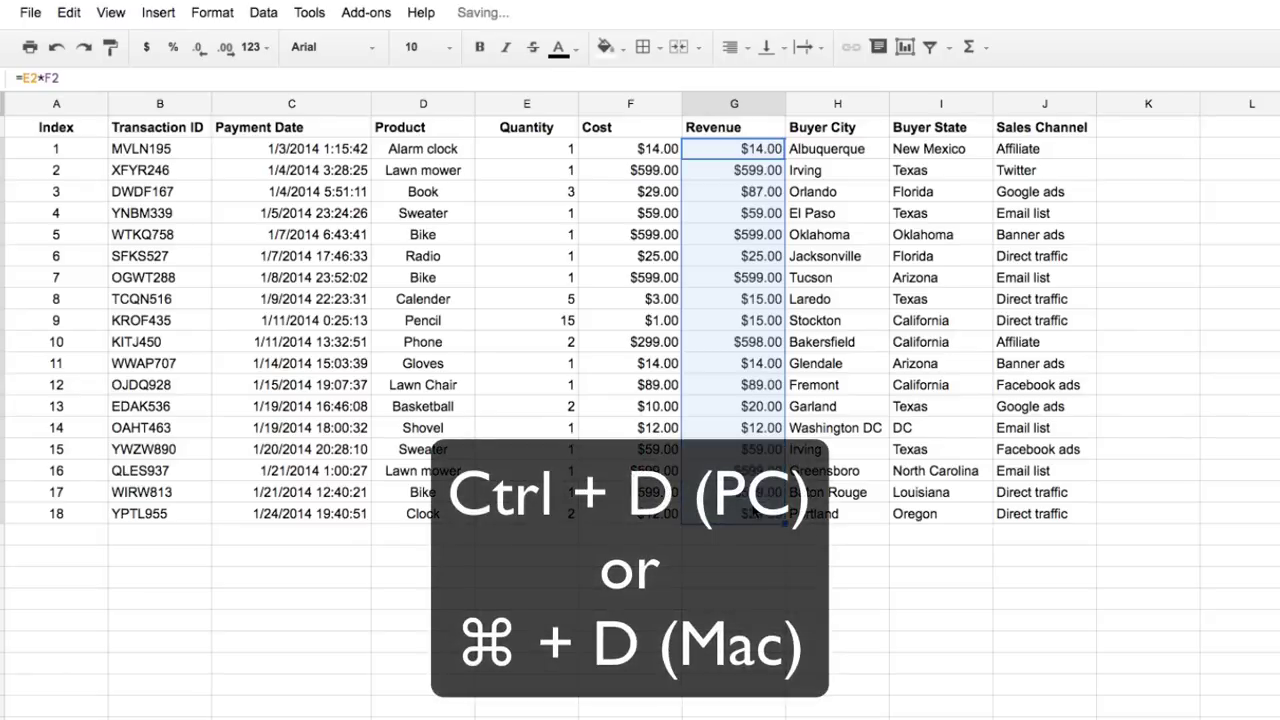
pyautogui.click(749, 277)
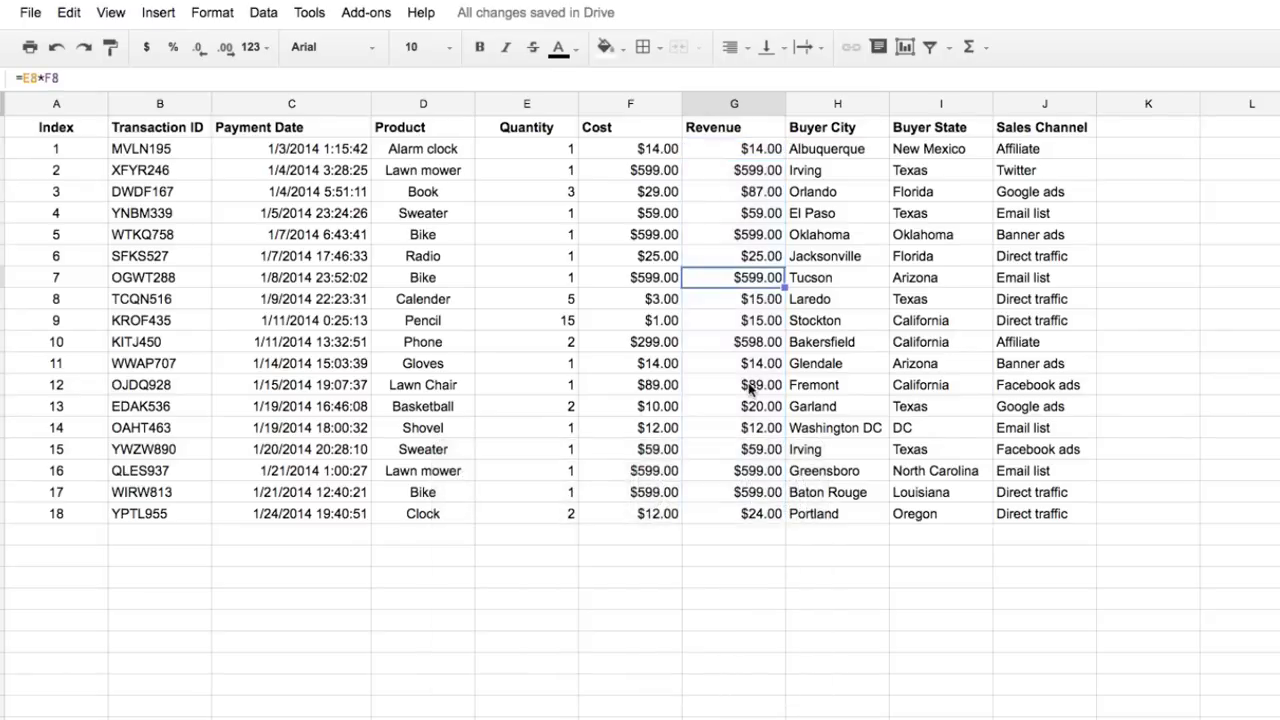
pyautogui.hotkey('shift', 'F11')
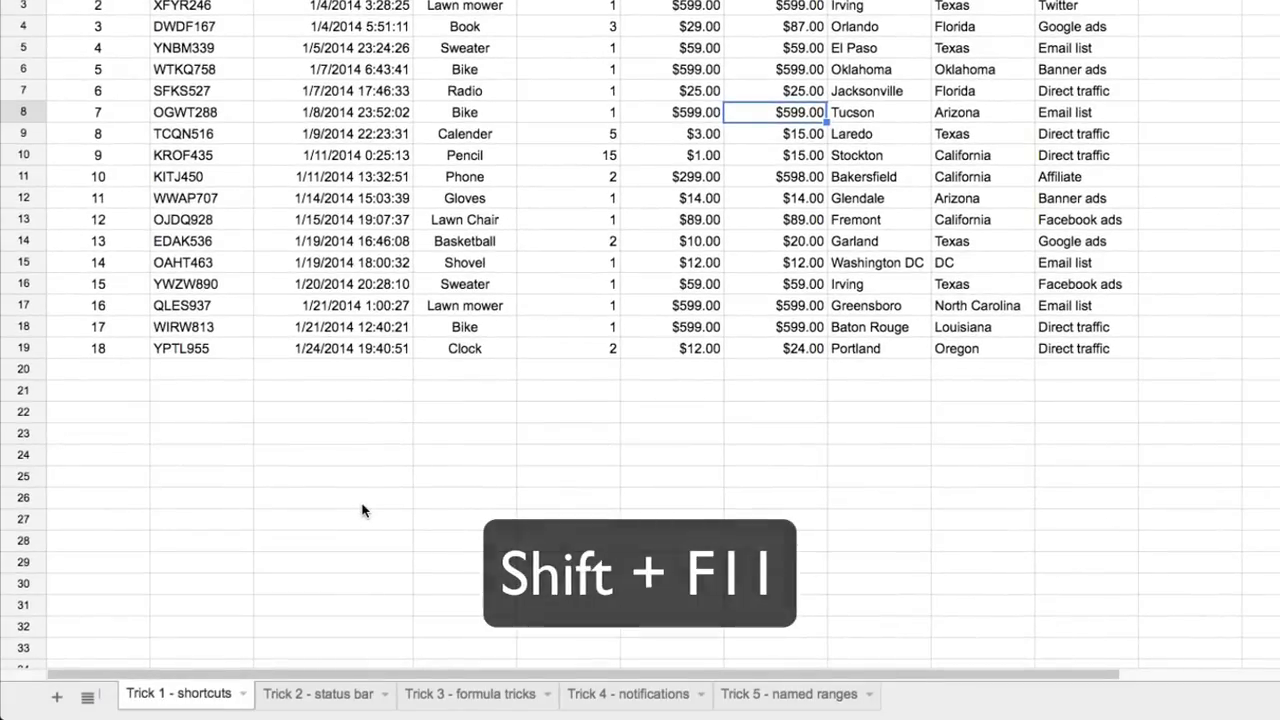
# - Insert today's date into an empty cell below the table
pyautogui.hotkey('shift', 'F11')
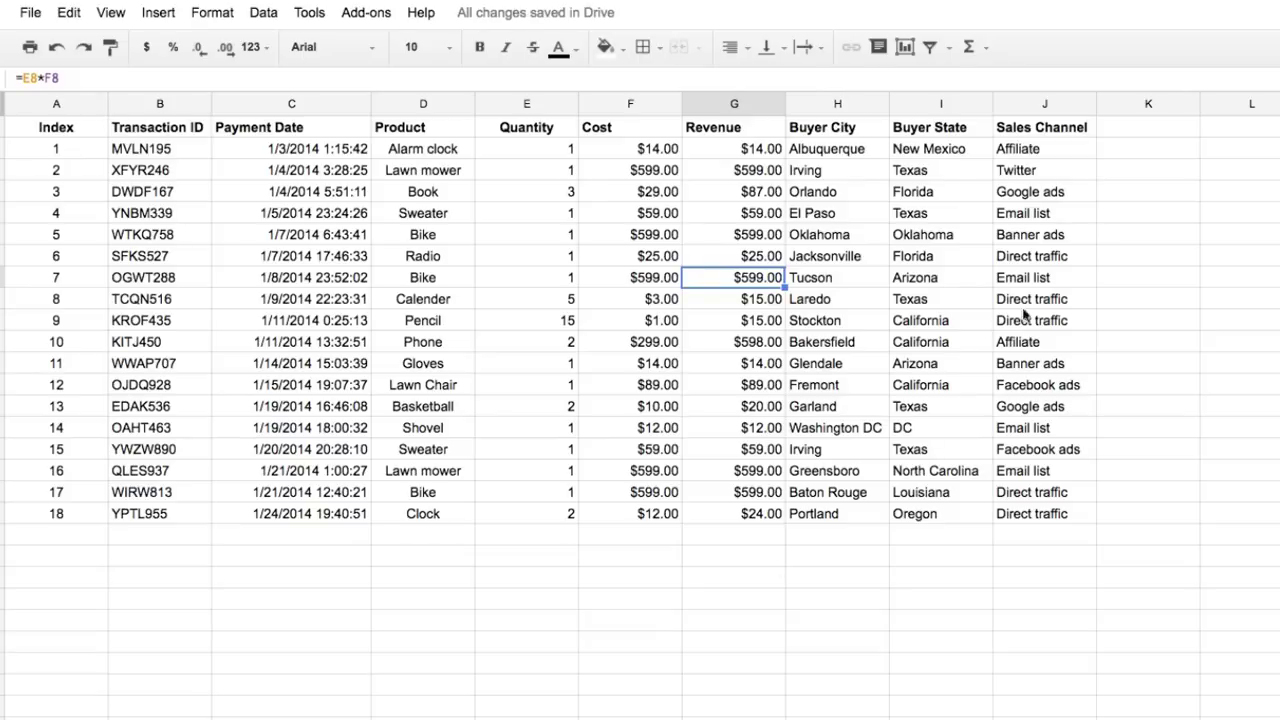
pyautogui.click(305, 603)
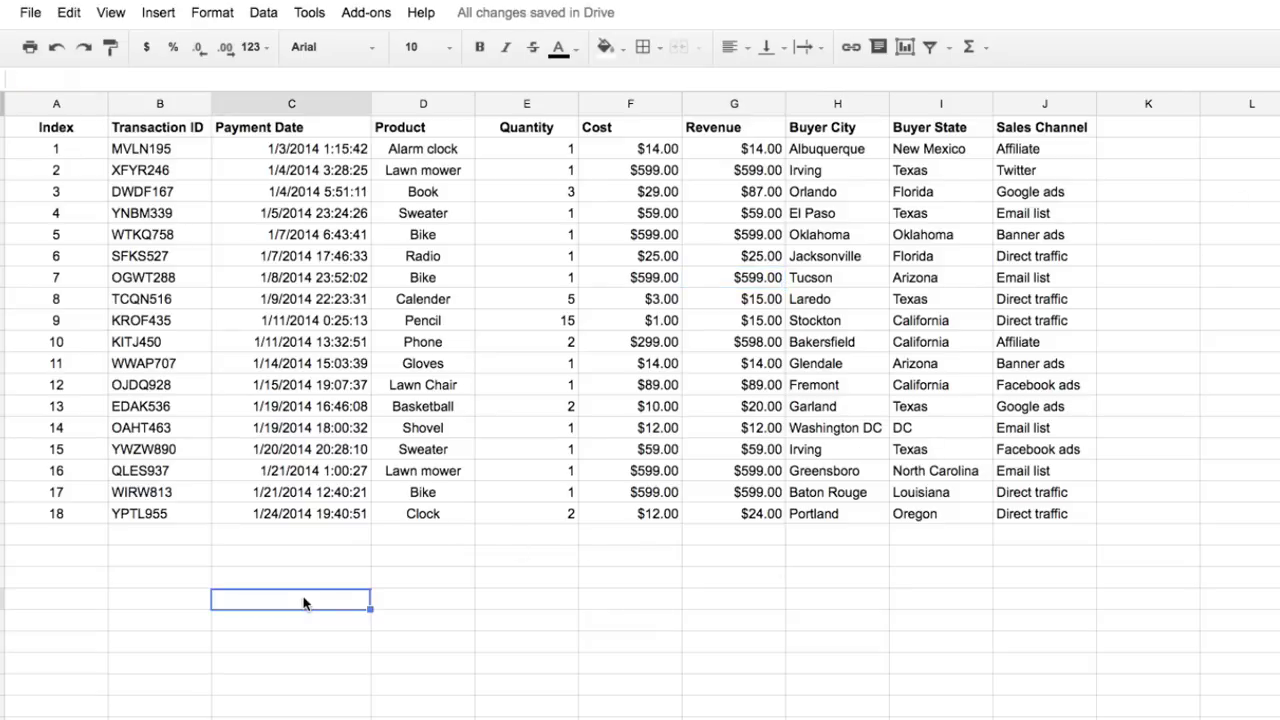
pyautogui.hotkey('ctrl', ';')
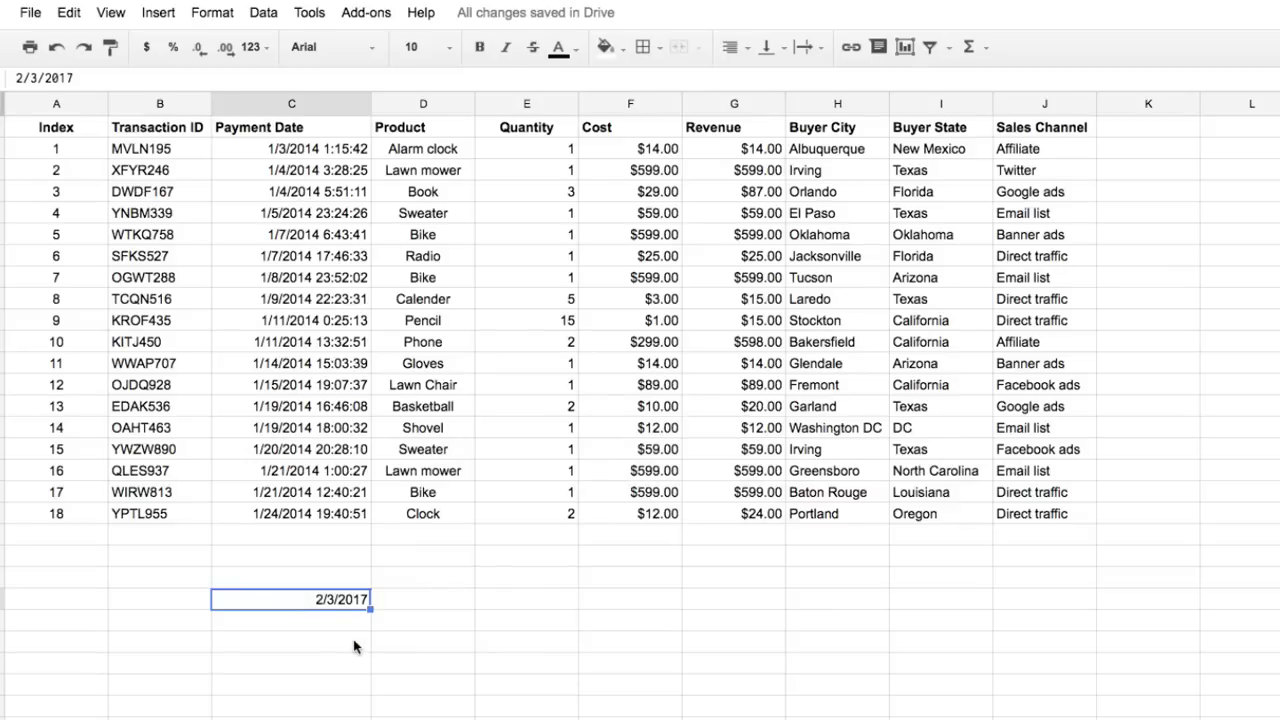
# - Left-align the Payment Date and Product values in C2:D19
pyautogui.moveTo(274, 149); pyautogui.dragTo(401, 513)
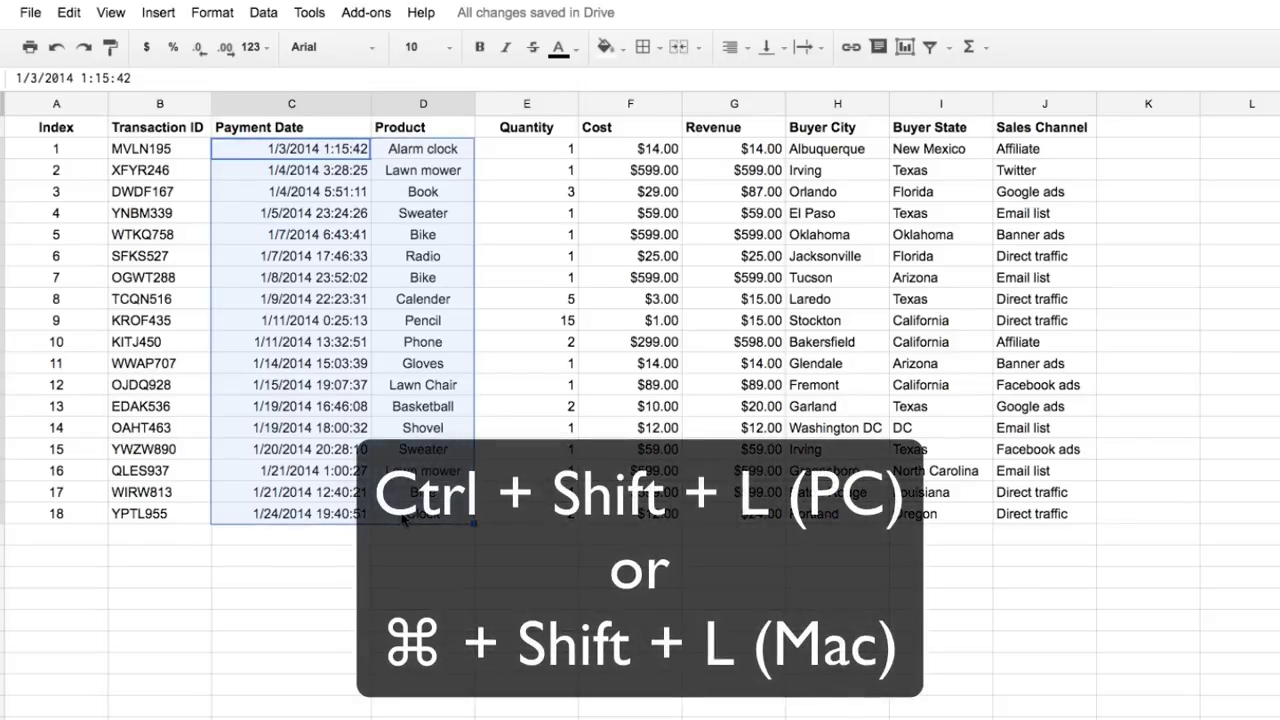
pyautogui.hotkey('ctrl', 'shift', 'l')
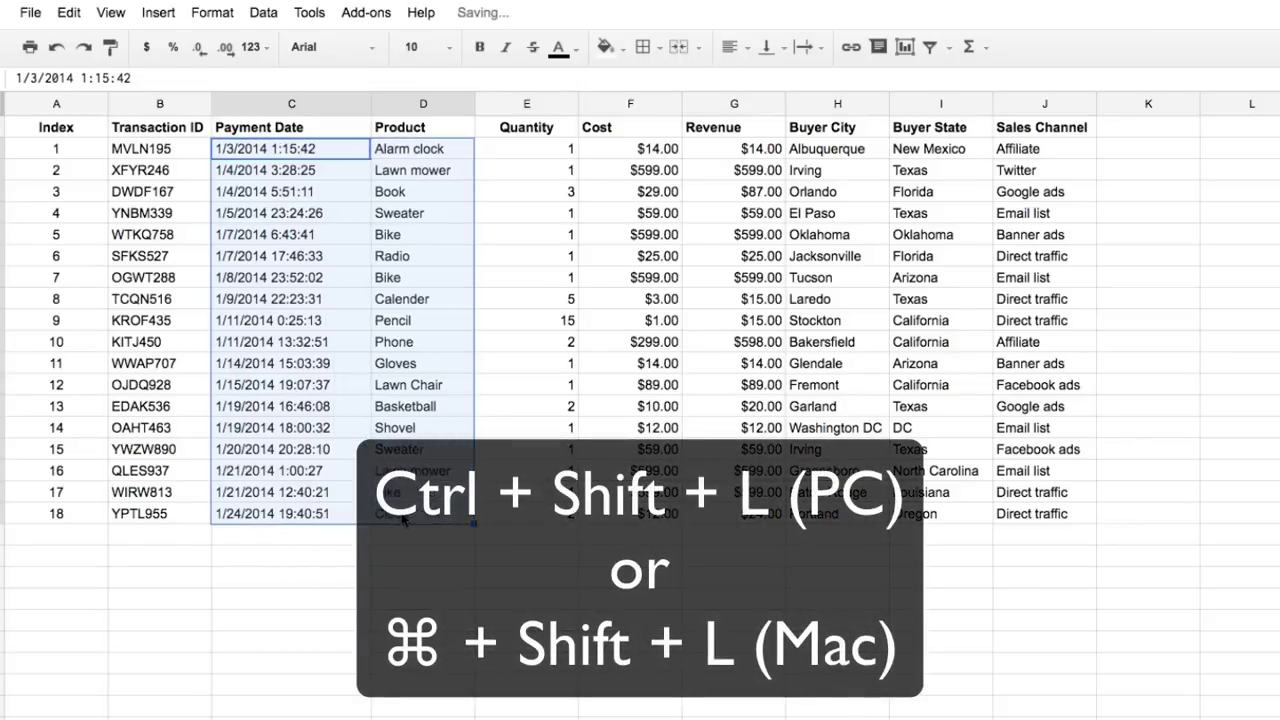
pyautogui.hotkey('ctrl', 'shift', 'e')
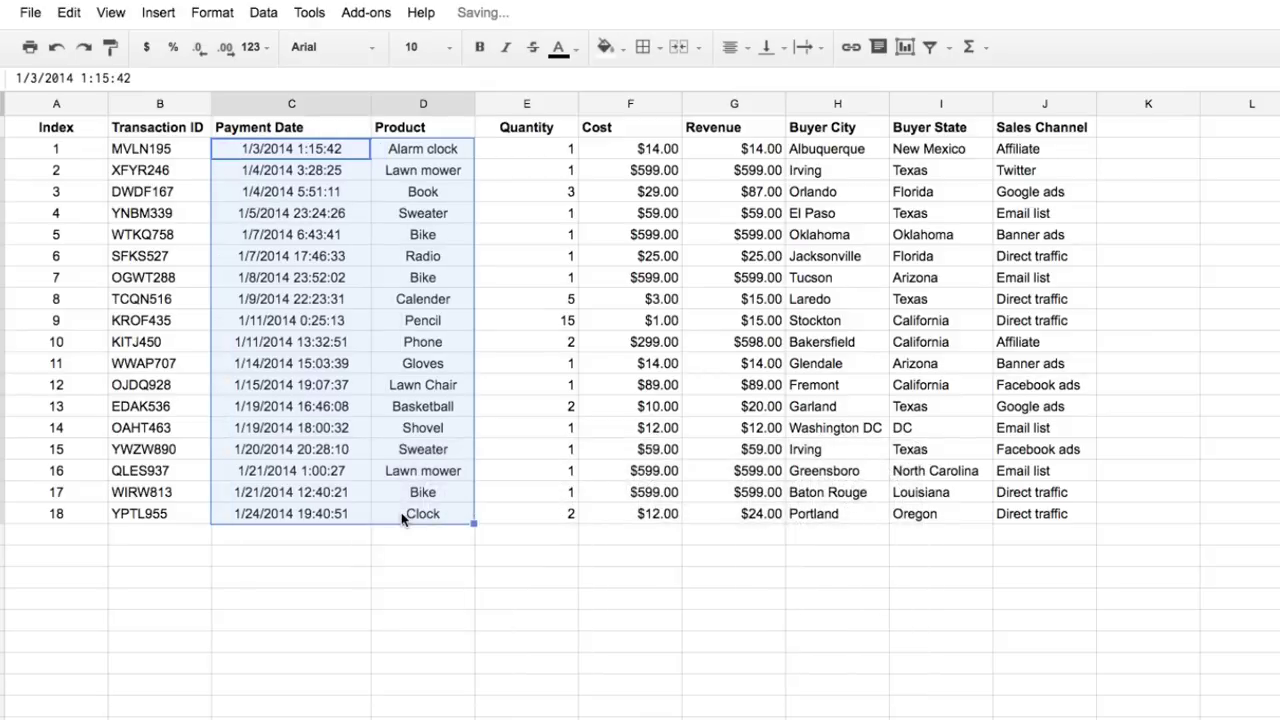
pyautogui.hotkey('ctrl', 'shift', 'r')
pyautogui.hotkey('ctrl', 'shift', 'l')
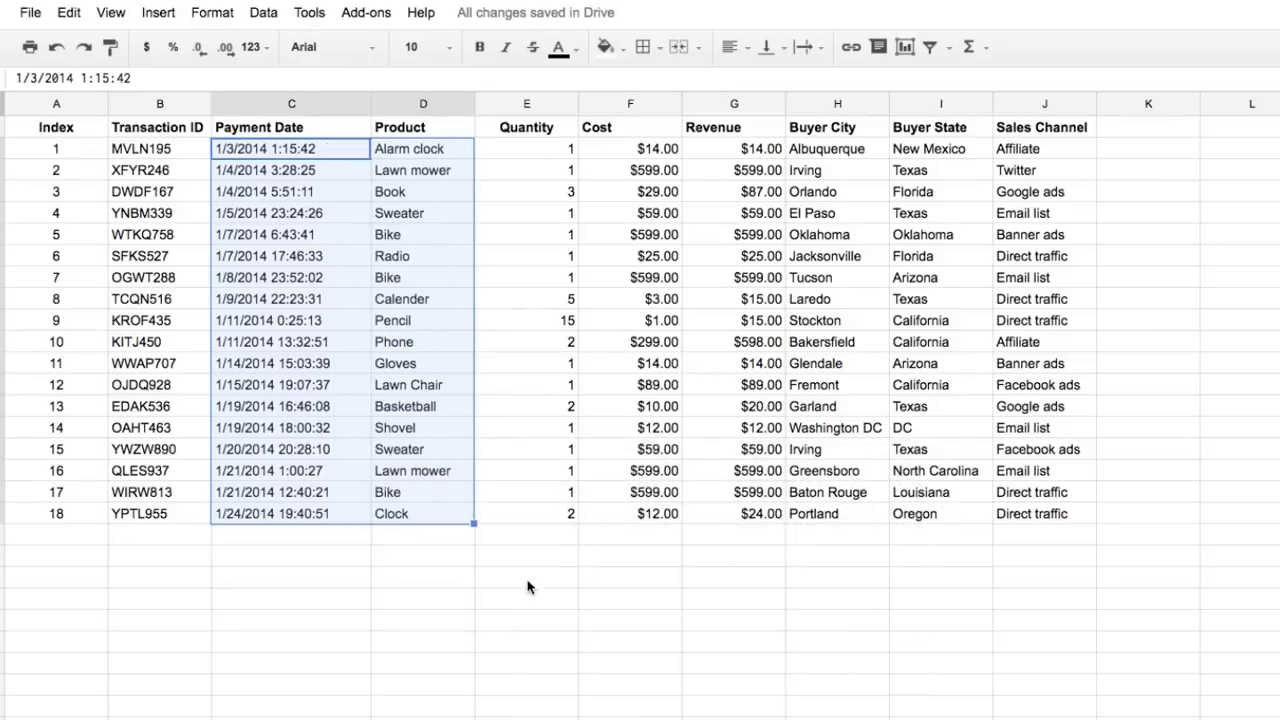
# - Paste the copied orders table at A23 and strip its formatting, keeping values only
pyautogui.click(528, 584)
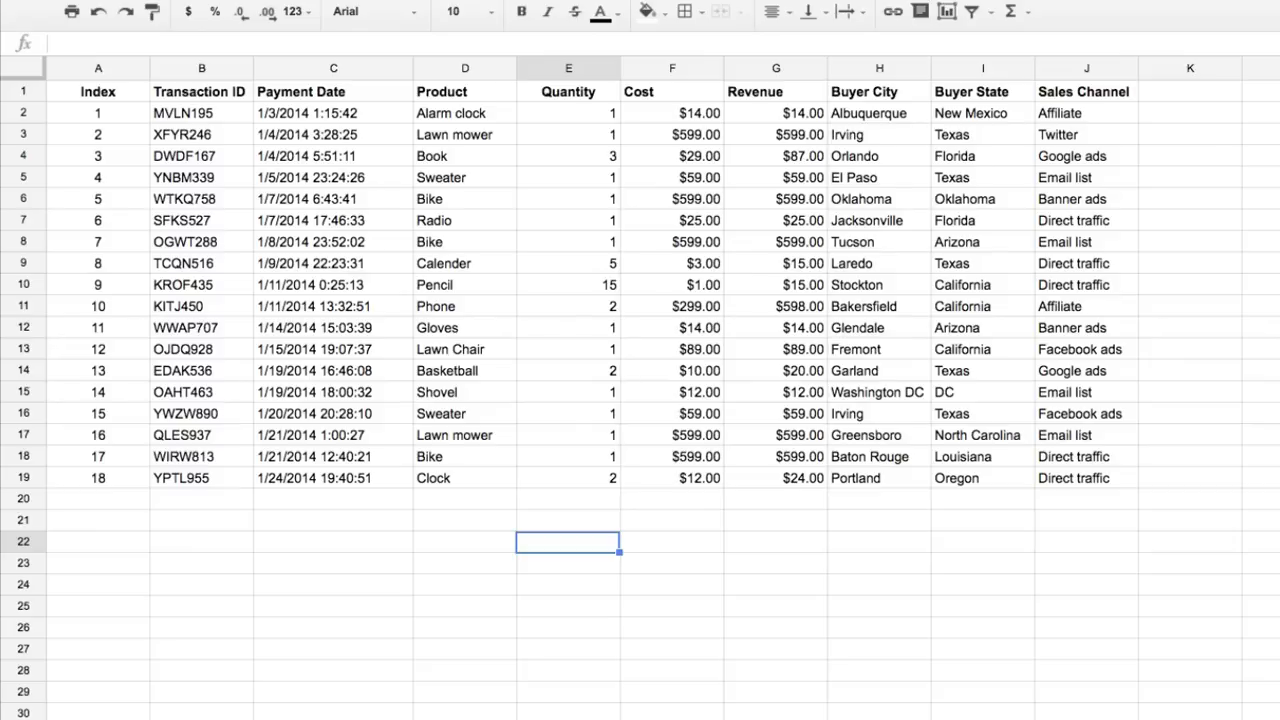
pyautogui.click(104, 548)
pyautogui.click(120, 568)
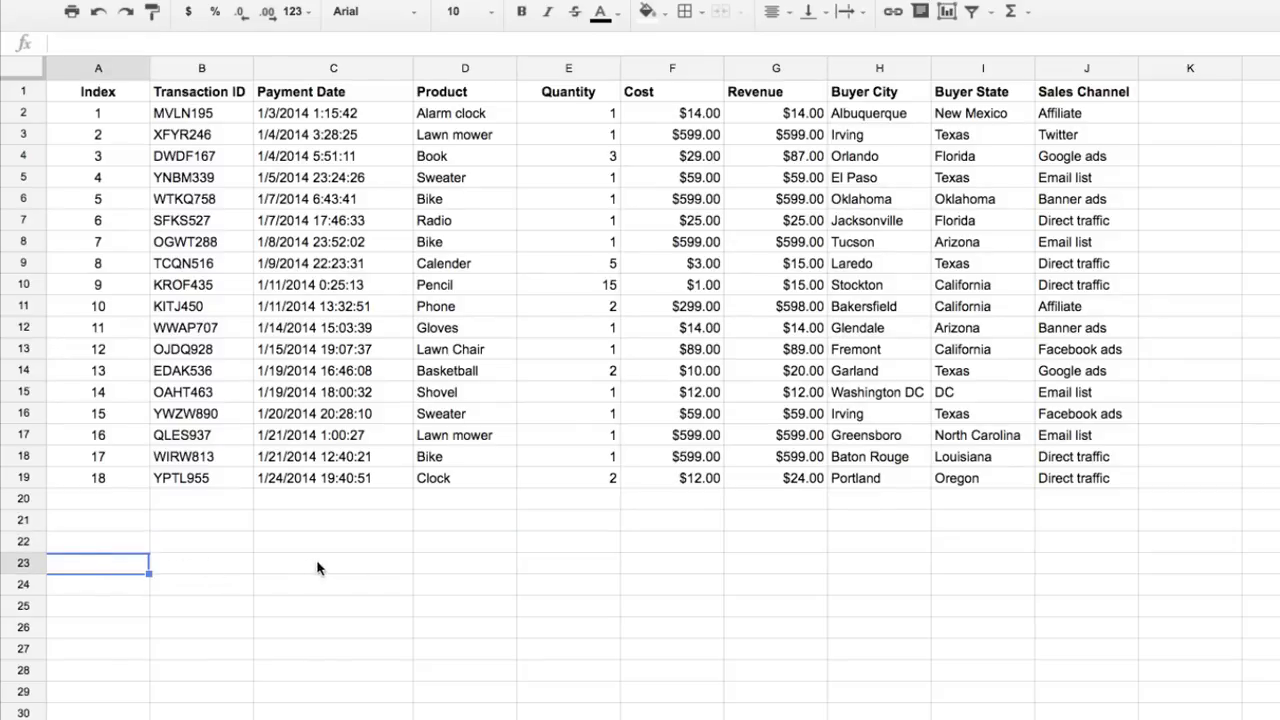
pyautogui.hotkey('ctrl', 'v')
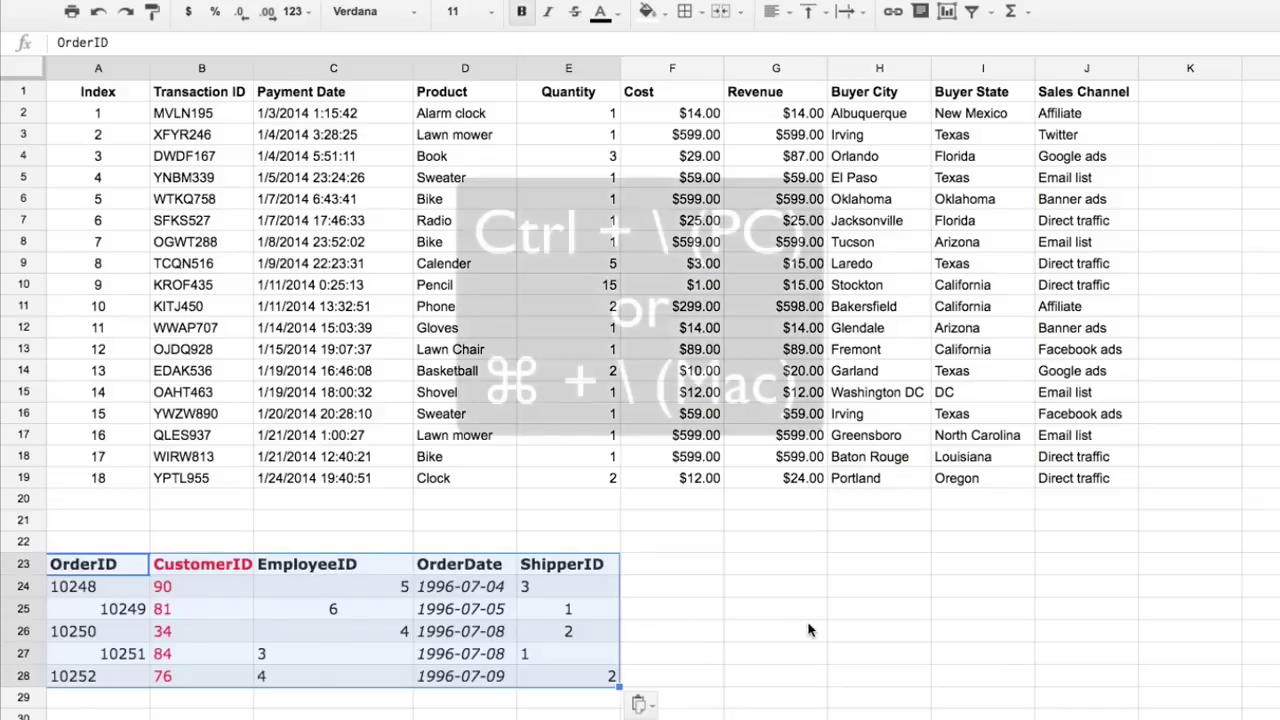
pyautogui.hotkey('ctrl', '\\')
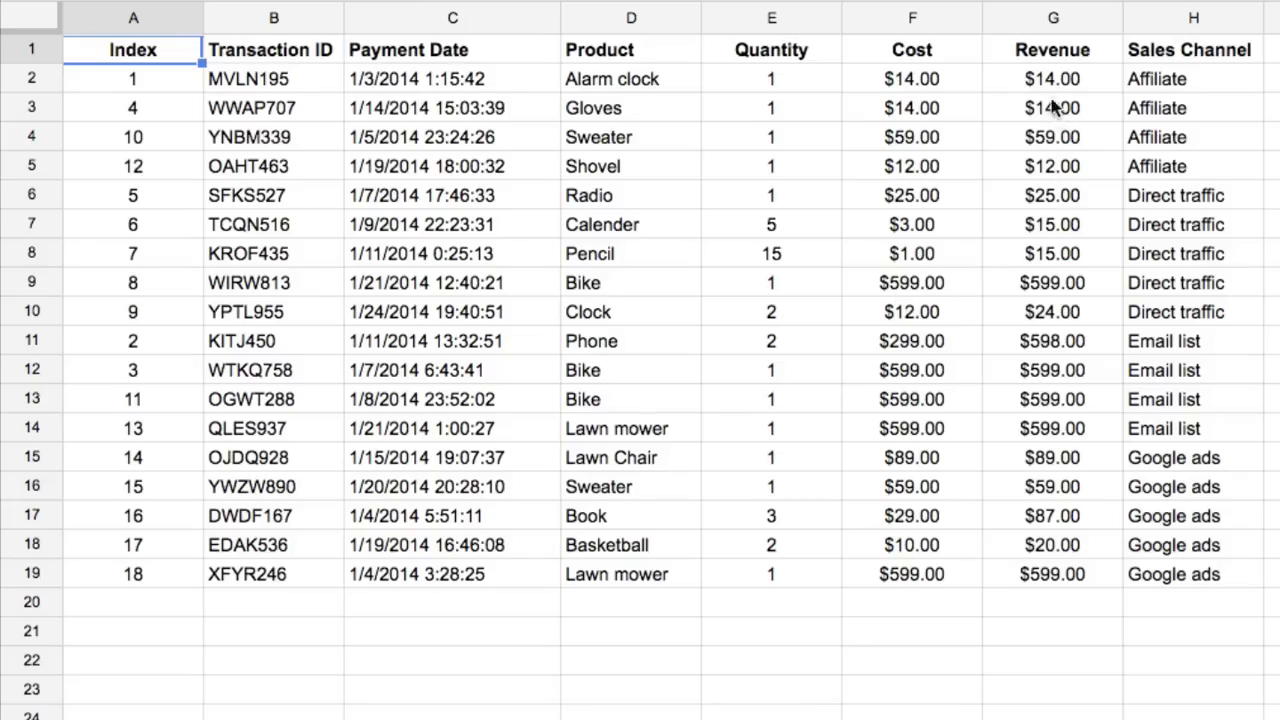
# - View quick statistics for all Revenue values, then for the four Affiliate revenues
pyautogui.moveTo(1050, 85); pyautogui.dragTo(1078, 573)
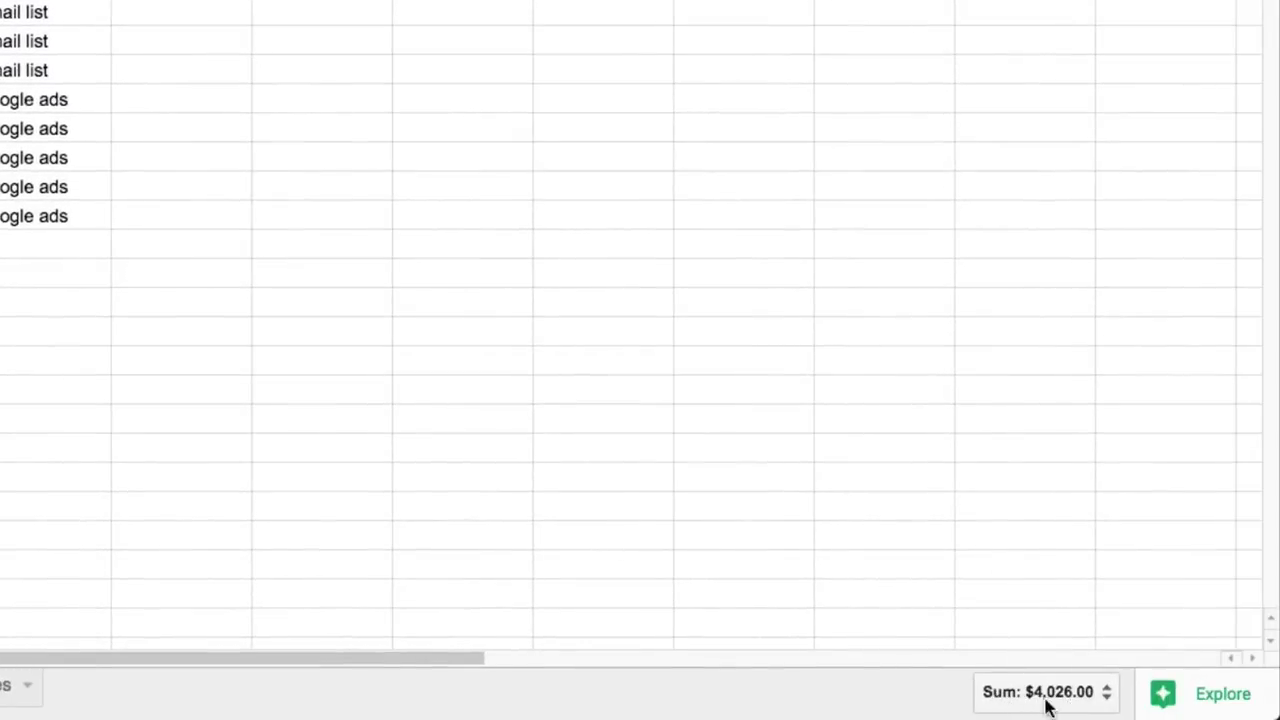
pyautogui.click(1103, 695)
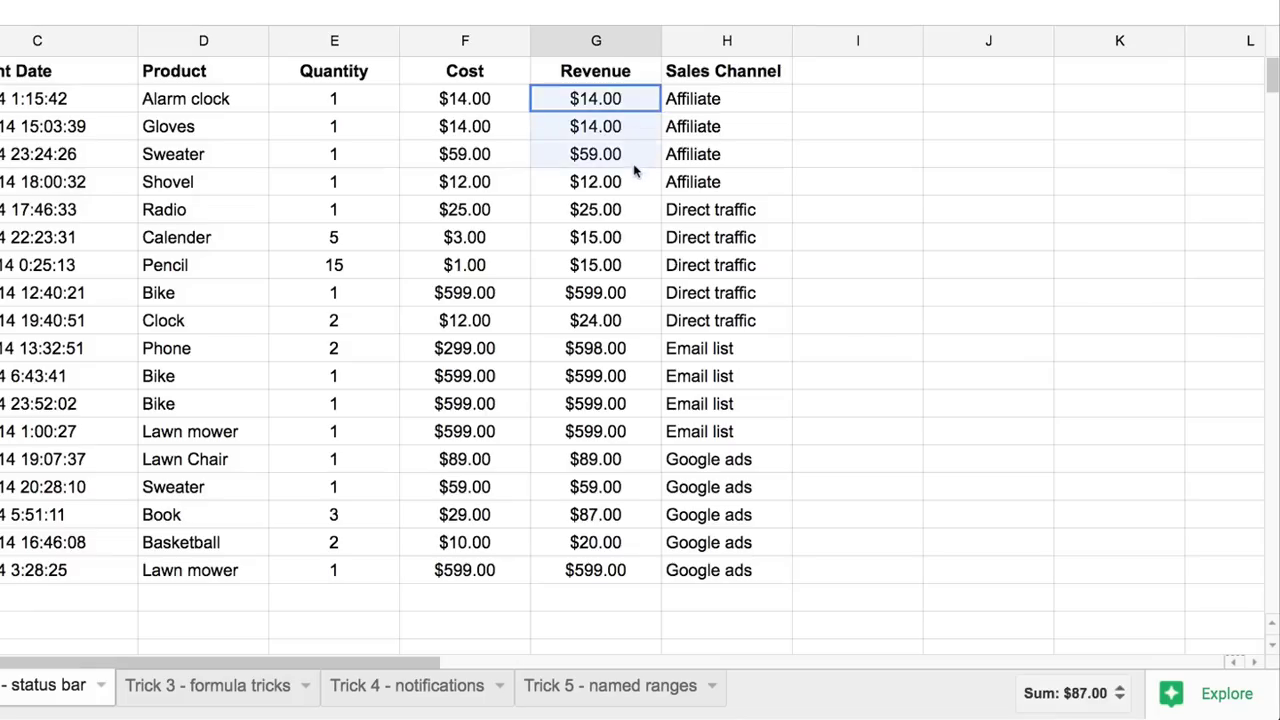
pyautogui.moveTo(634, 171); pyautogui.dragTo(633, 184)
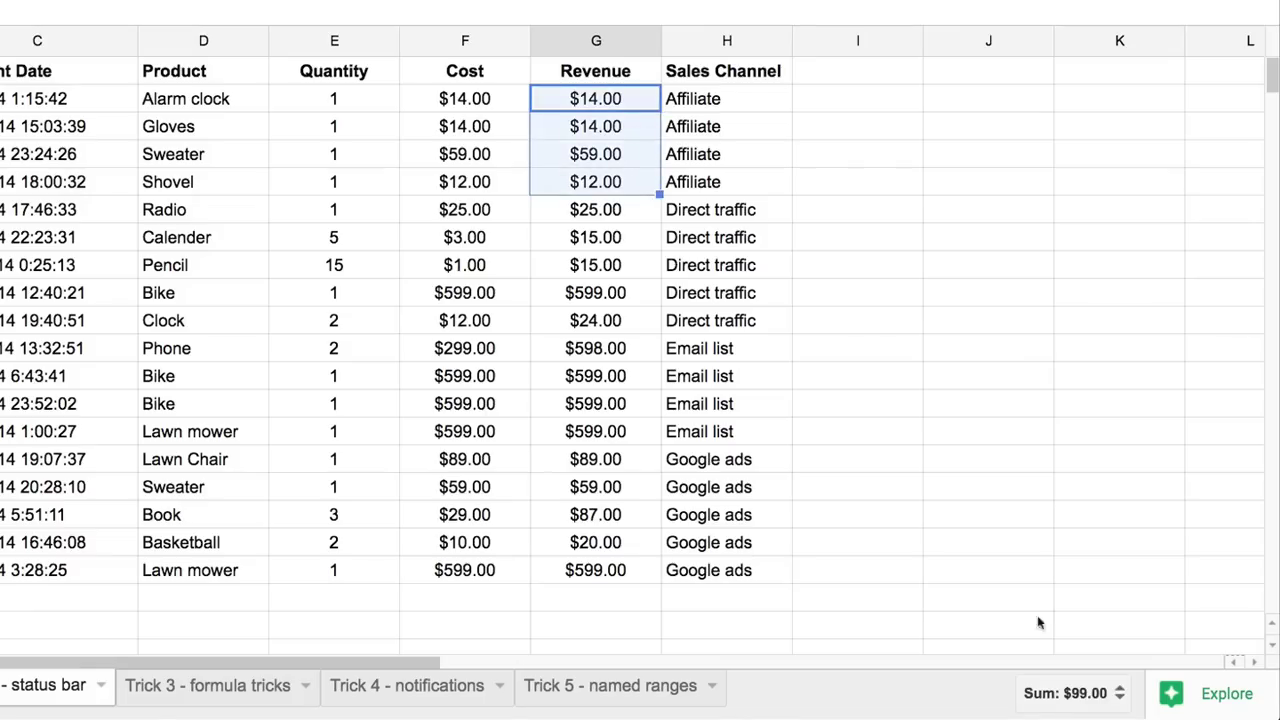
pyautogui.click(1103, 693)
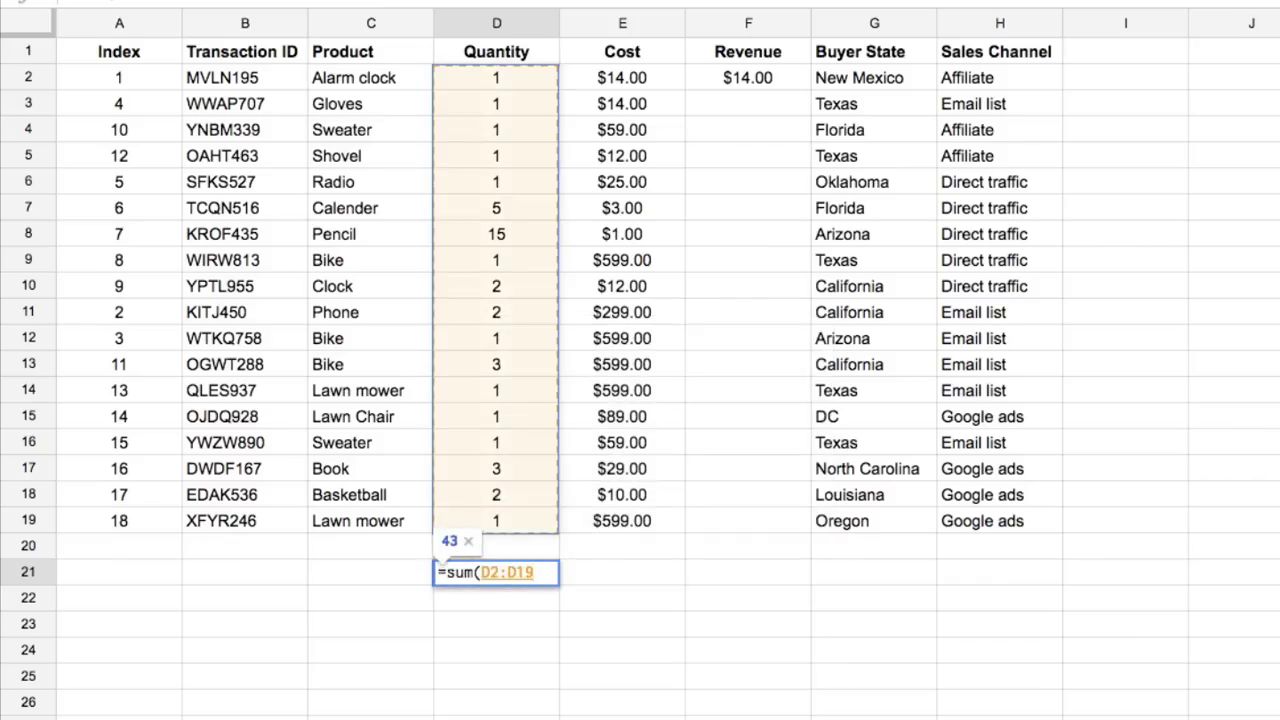
# - Confirm the Quantity total formula, showing 43, and move to E21
pyautogui.press('Return')
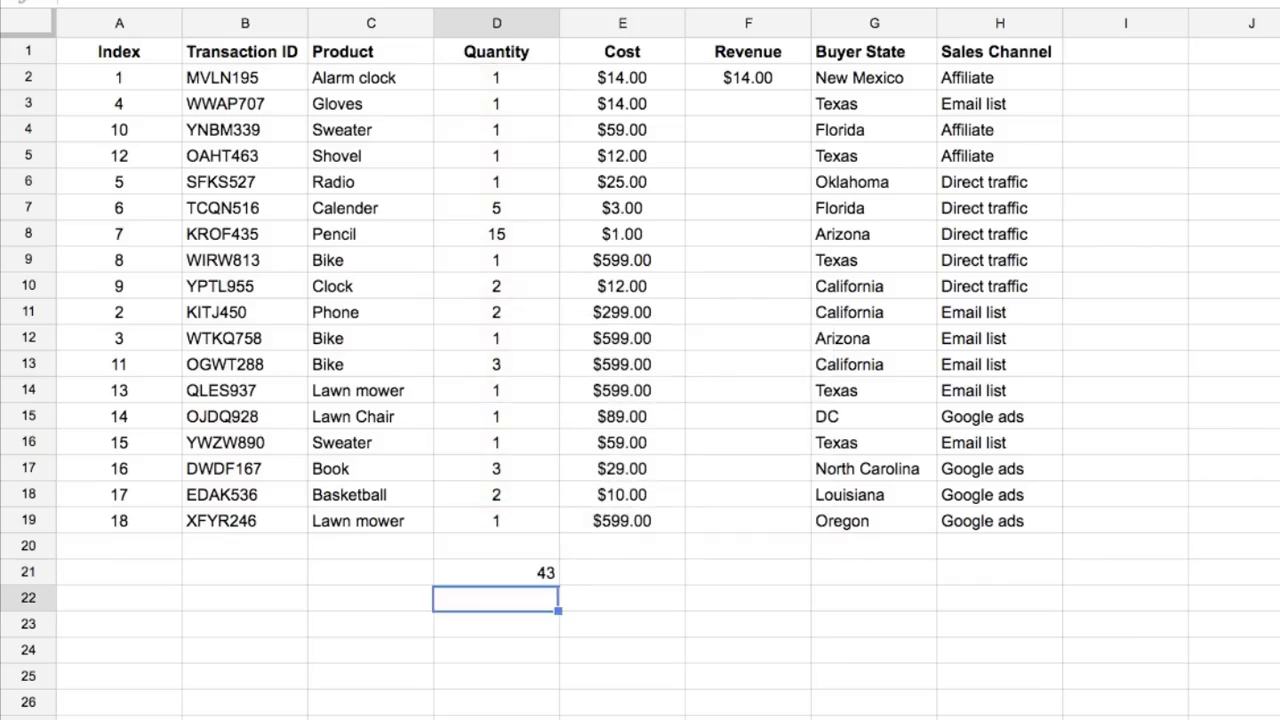
pyautogui.press('Up')
pyautogui.press('Right')
# - Enter =AVERAGE(E2:E19) in E21 to show the average Cost of $201.17
pyautogui.write('=aver')
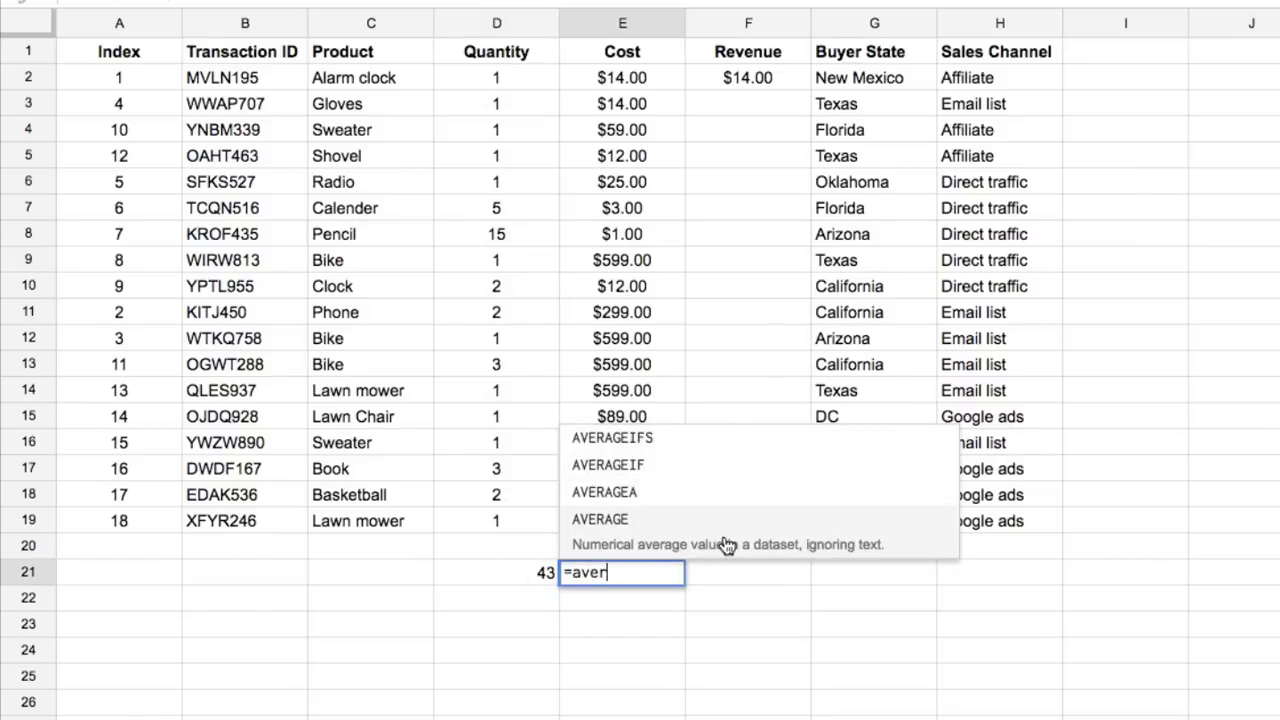
pyautogui.press('Up')
pyautogui.press('Down')
pyautogui.press('Up')
pyautogui.press('Up')
pyautogui.press('Up')
pyautogui.press('Down')
pyautogui.press('Down')
pyautogui.press('Down')
pyautogui.press('Return')
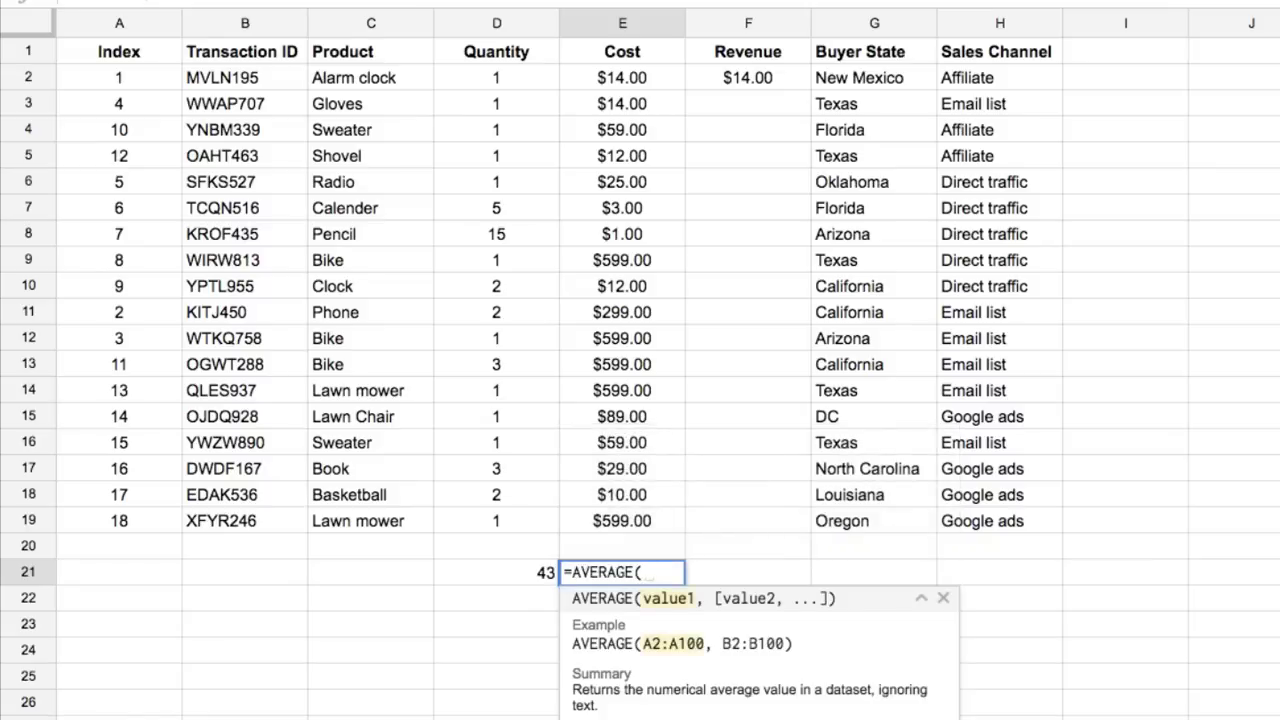
pyautogui.moveTo(622, 77)
pyautogui.mouseDown()
pyautogui.moveTo(622, 520)
pyautogui.moveTo(622, 77)
pyautogui.mouseUp()
pyautogui.press('Return')
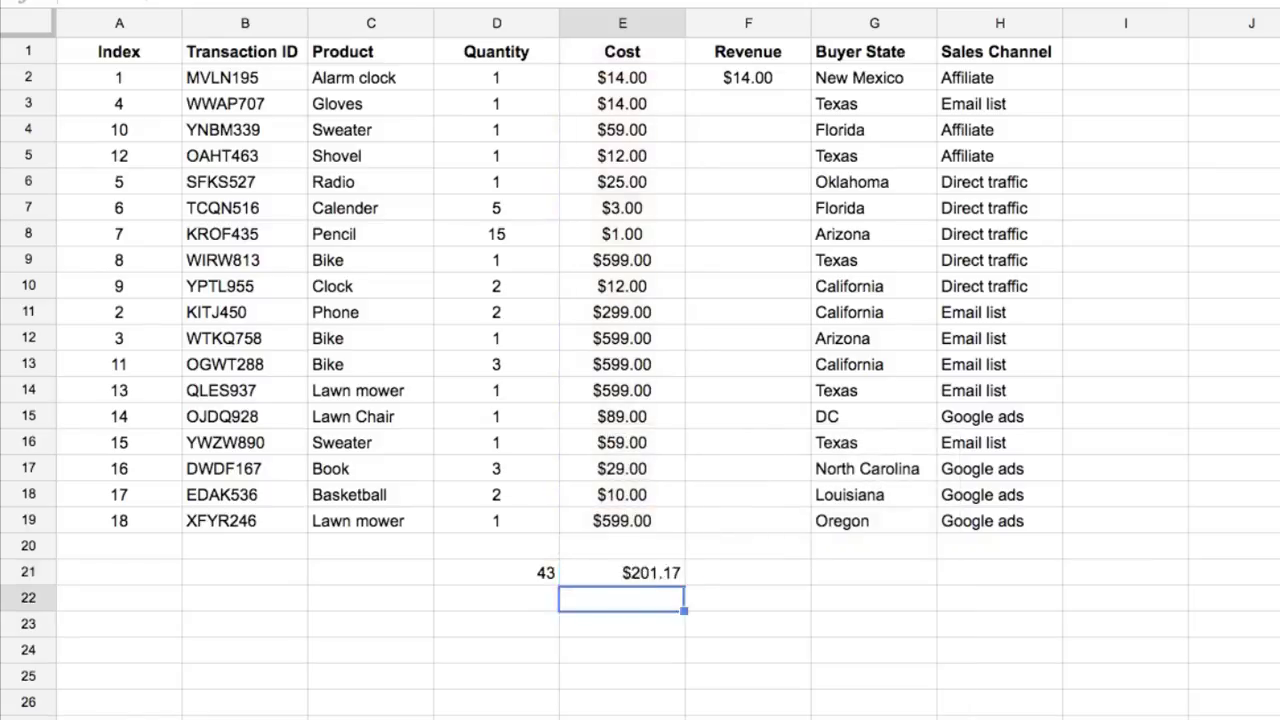
# - Fill the revenue formula from F2 down through F19
pyautogui.click(750, 80)
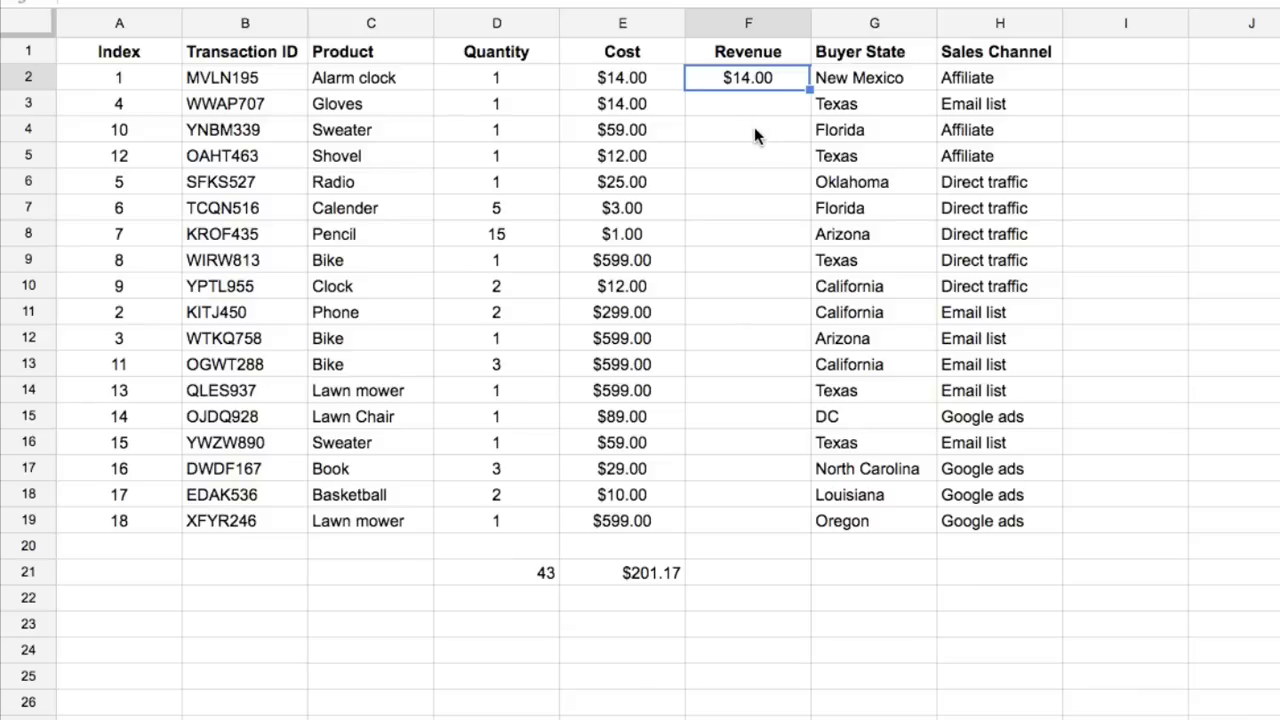
pyautogui.doubleClick(809, 89)
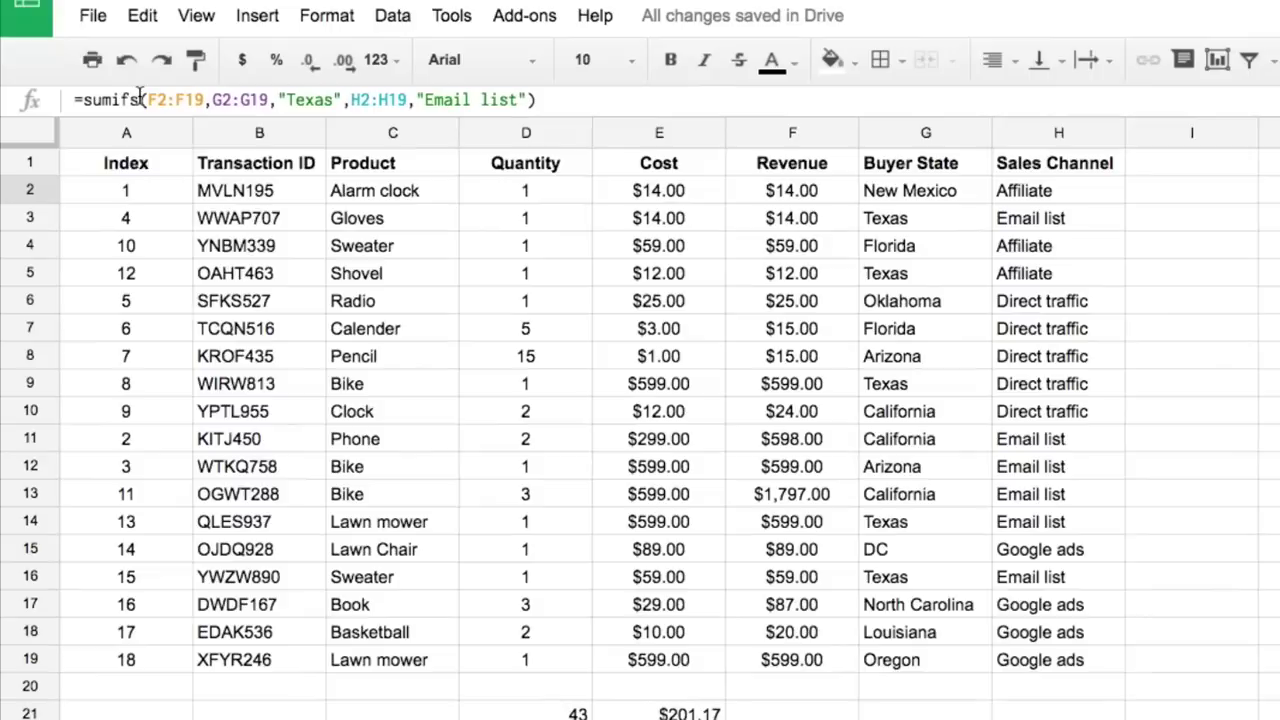
pyautogui.click(100, 77)
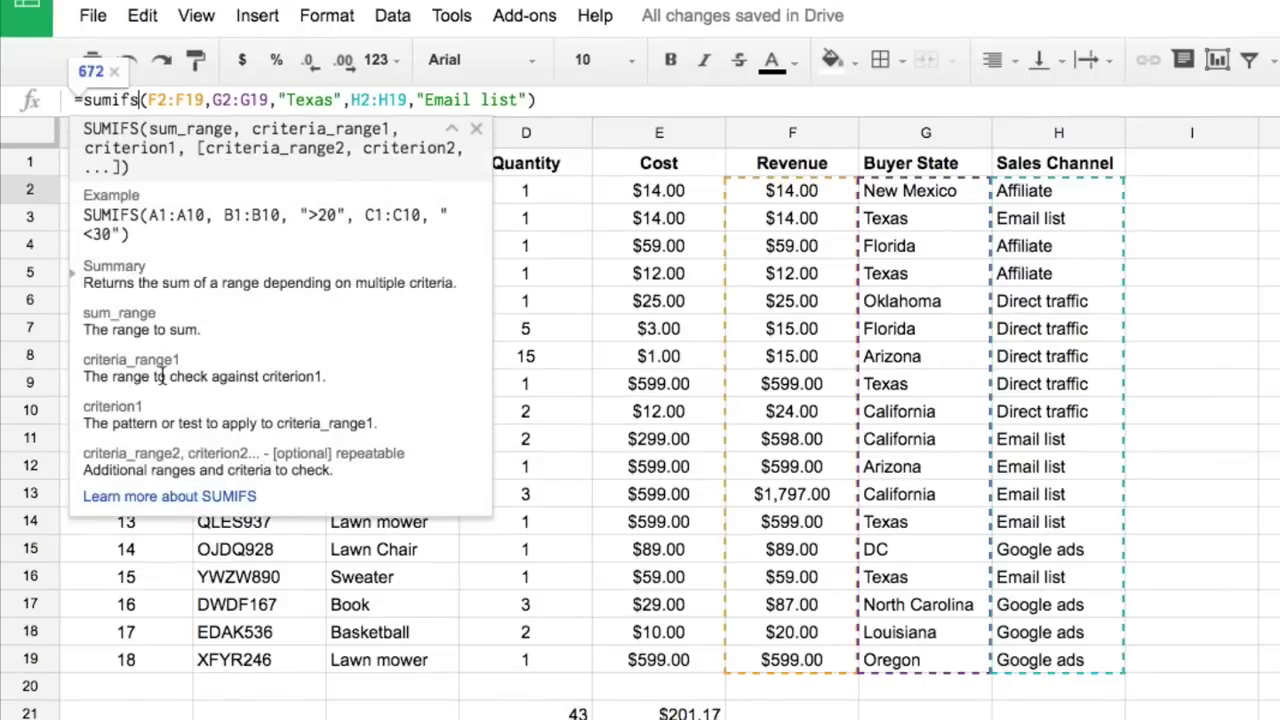
pyautogui.click(204, 100)
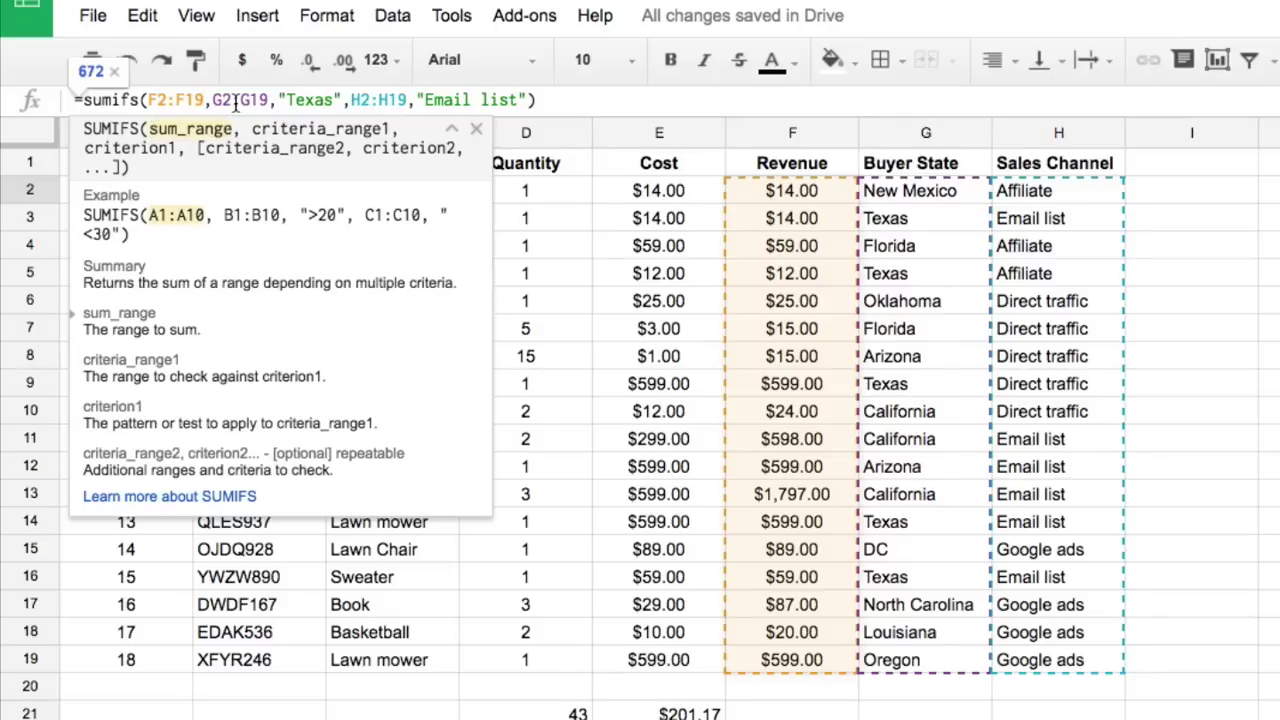
pyautogui.click(234, 100)
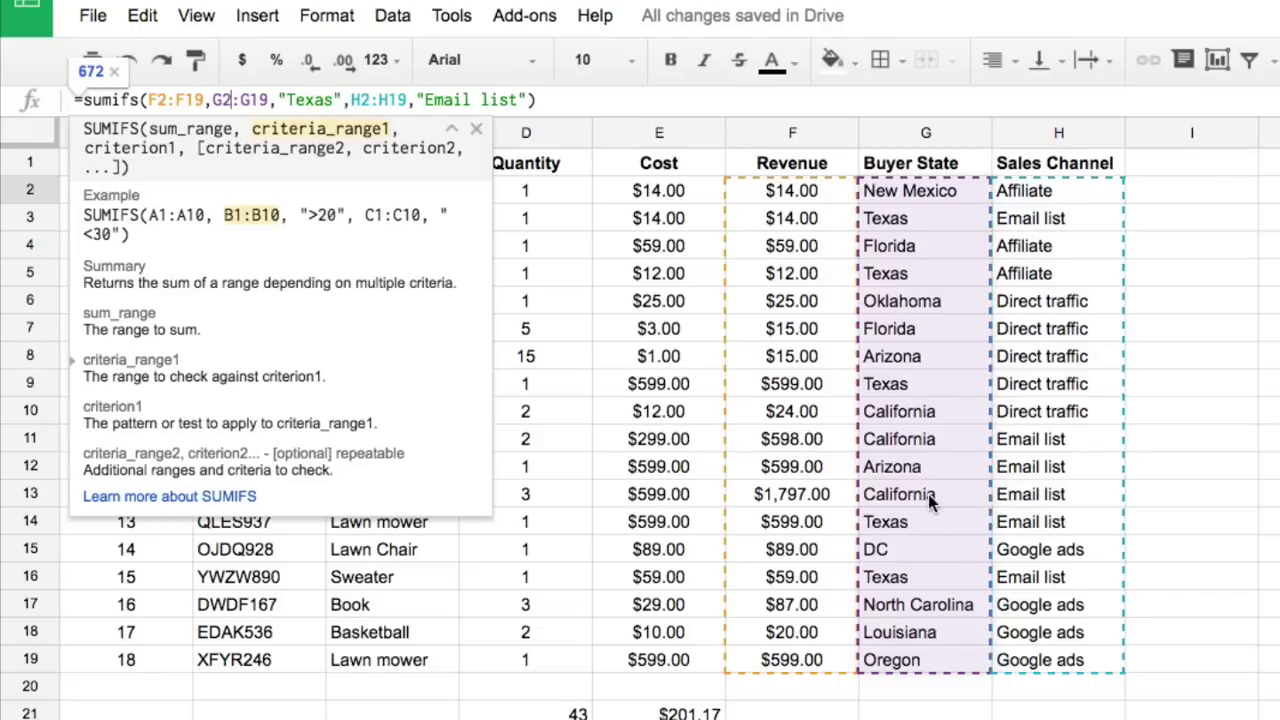
pyautogui.press('Return')
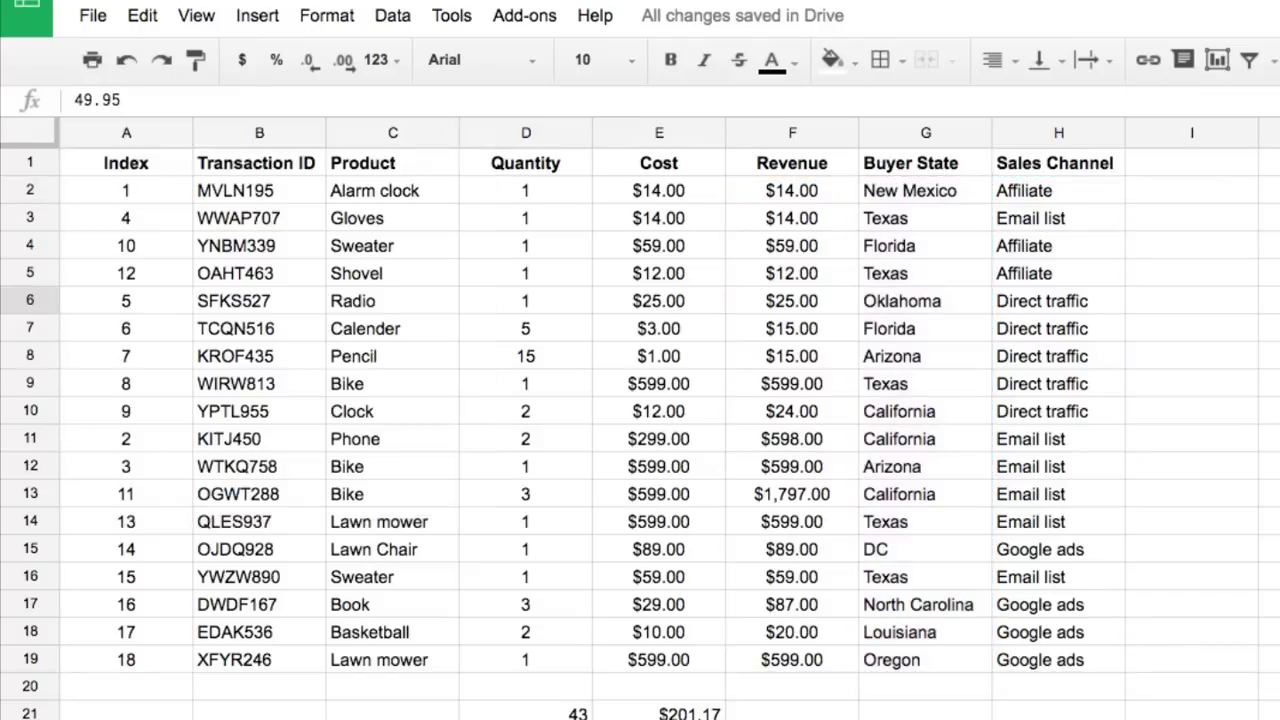
pyautogui.press('Down')
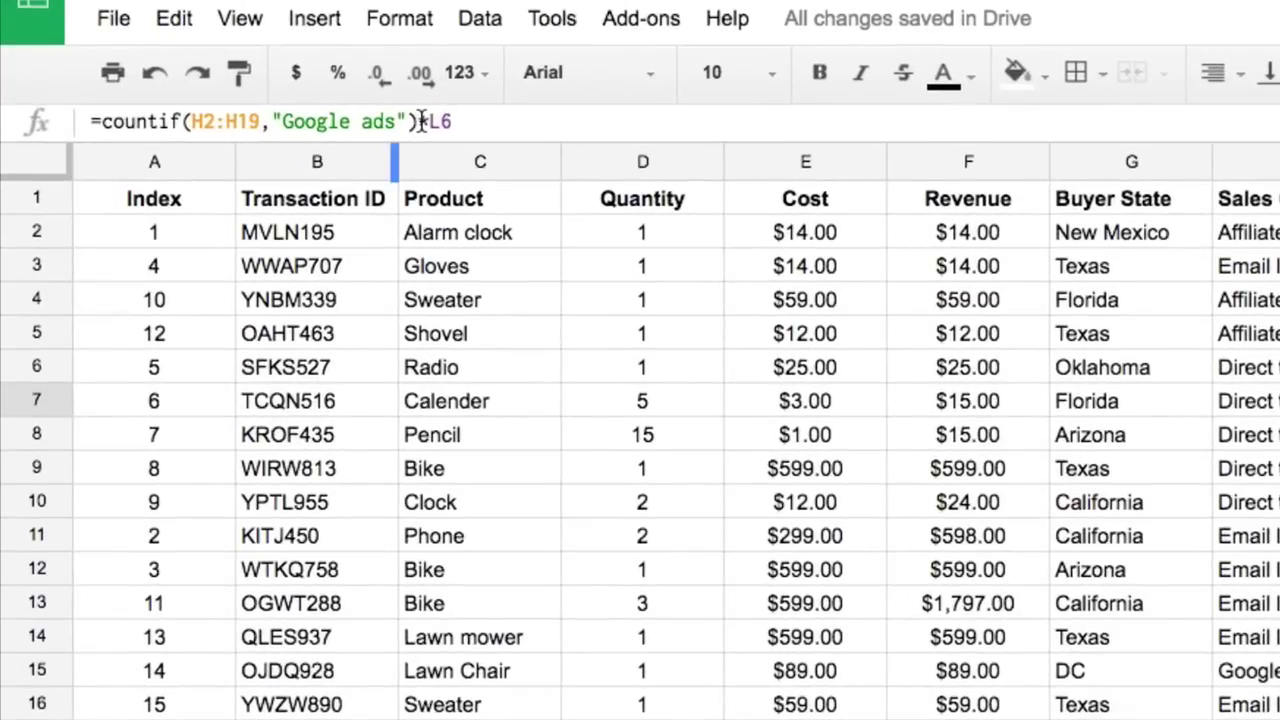
pyautogui.moveTo(417, 121); pyautogui.dragTo(100, 121)
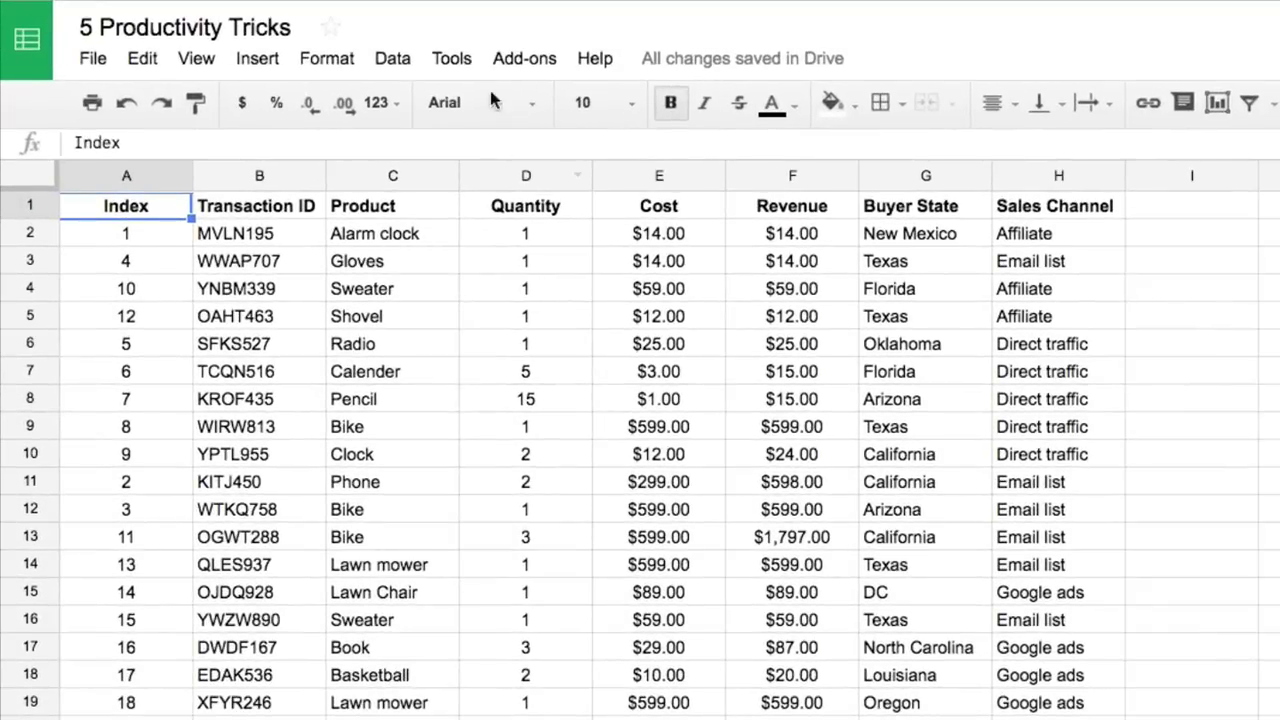
# - Set notification rules to 'Any changes are made' with 'Email - right away'
pyautogui.click(452, 58)
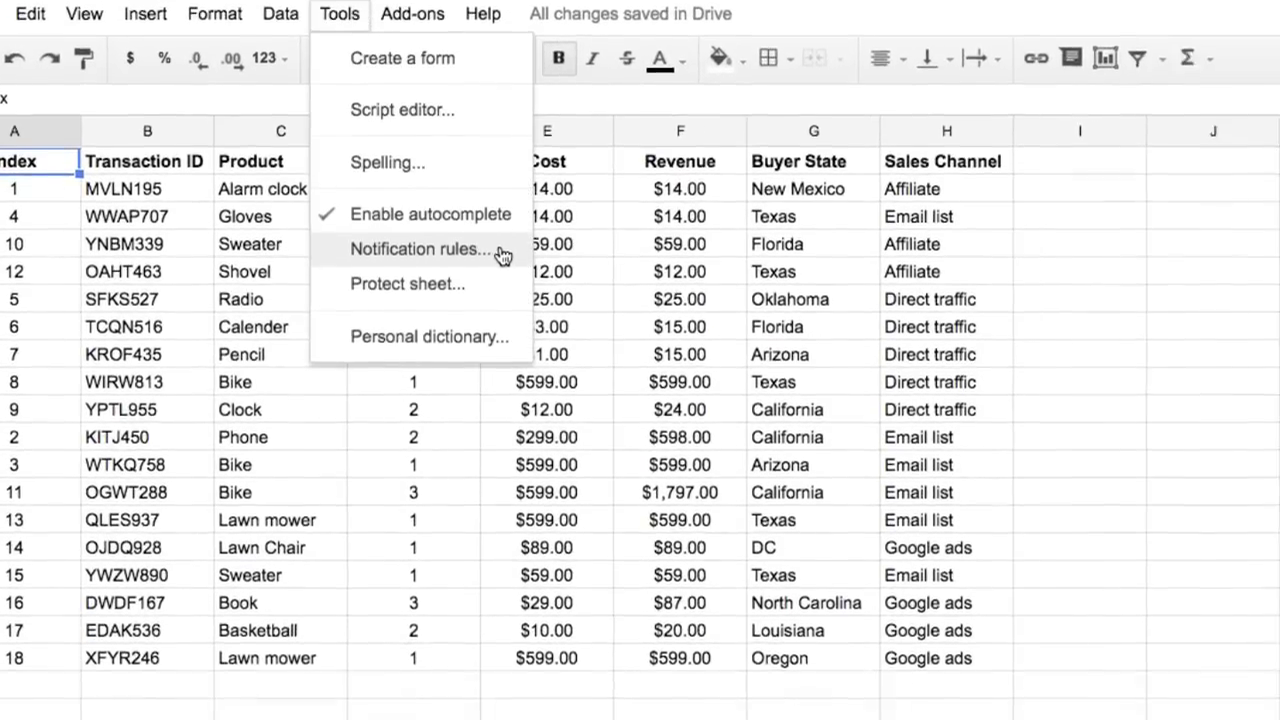
pyautogui.click(500, 250)
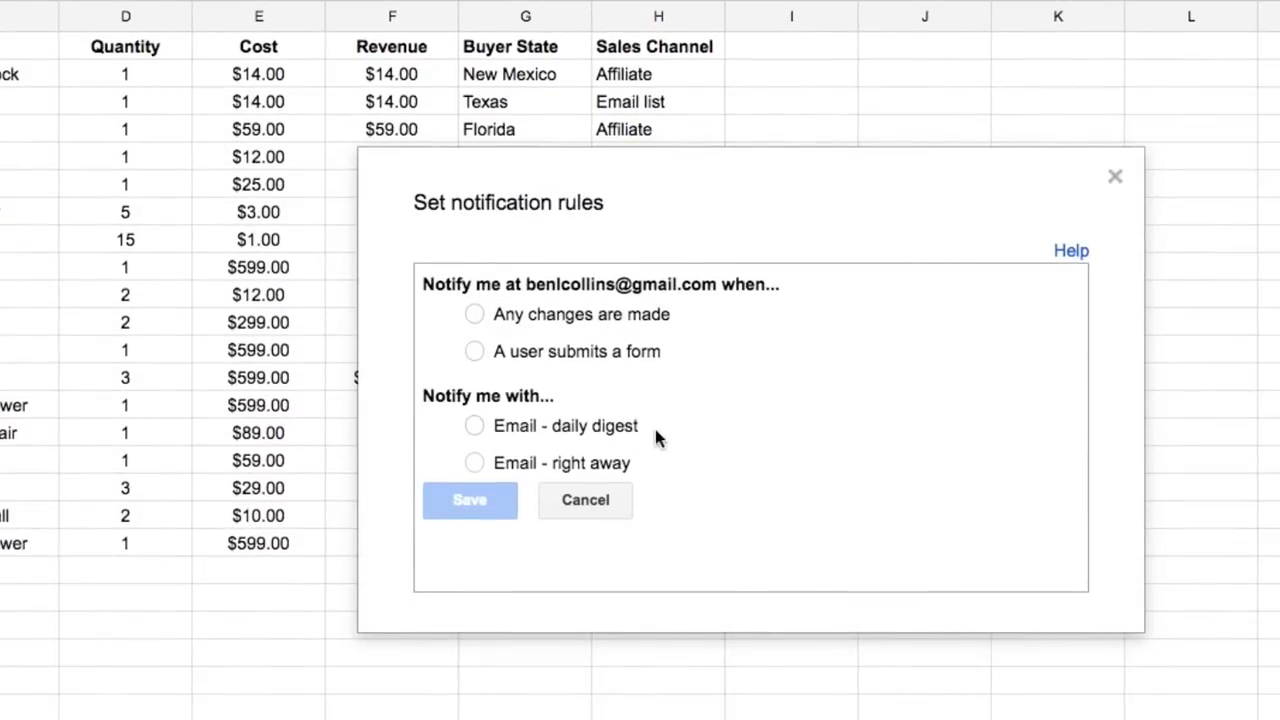
pyautogui.click(607, 466)
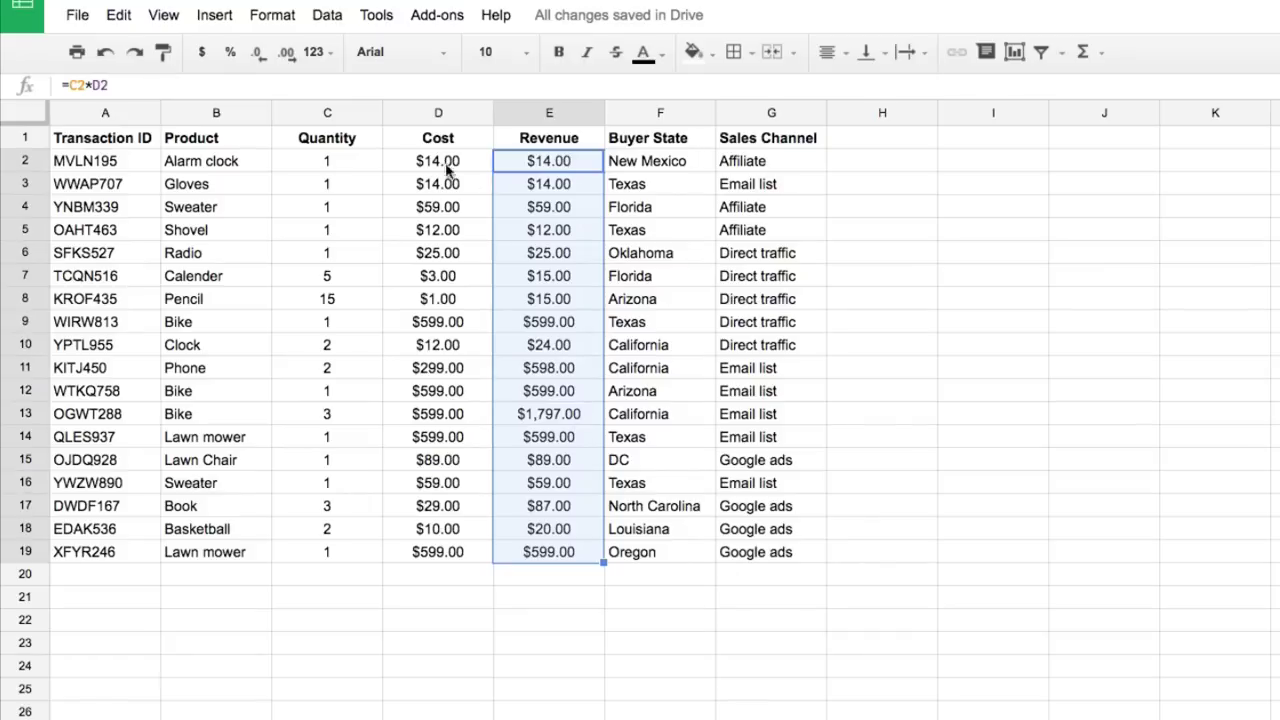
# - Create the named range 'revenue' for cells E2:E19
pyautogui.click(337, 15)
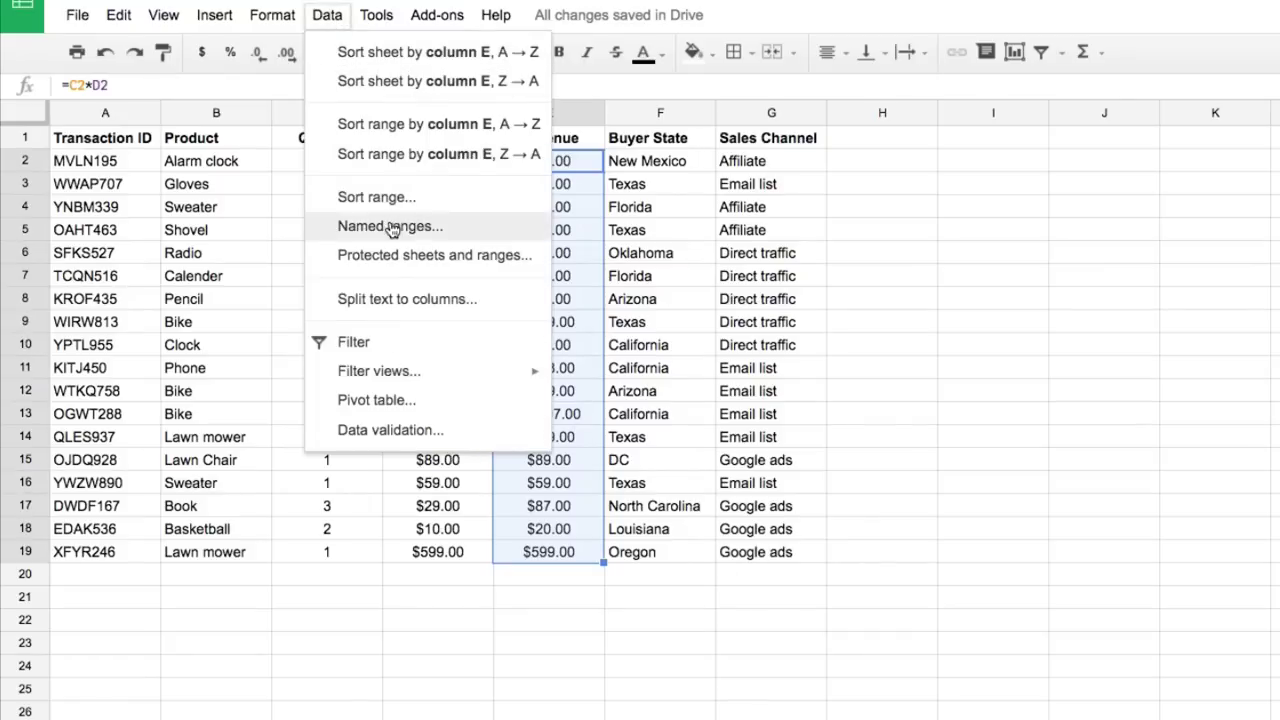
pyautogui.click(573, 230)
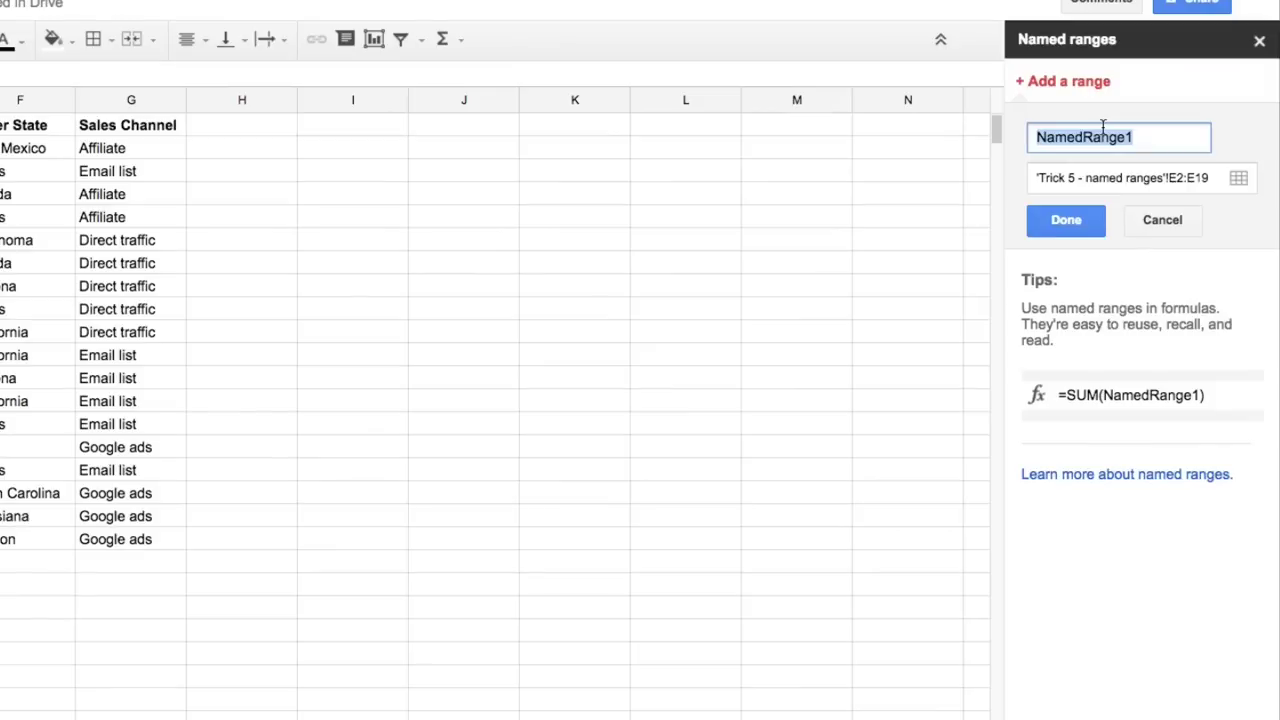
pyautogui.write('revenue')
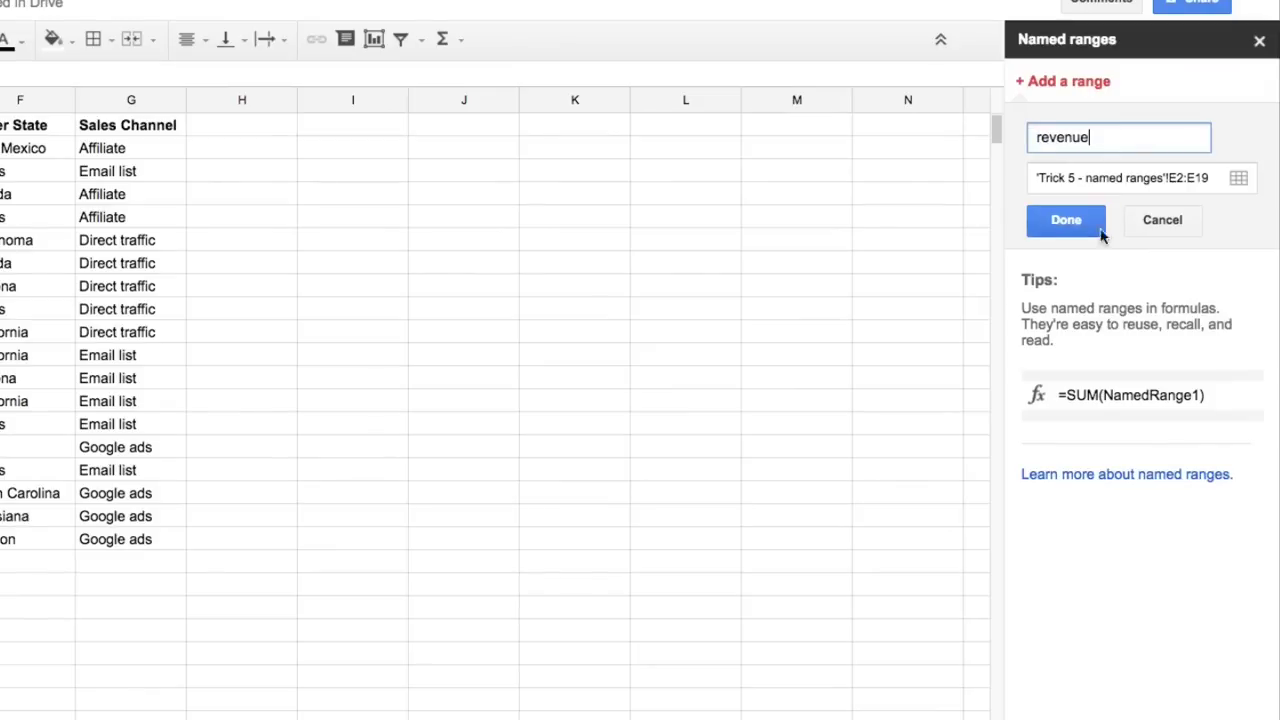
pyautogui.click(1075, 230)
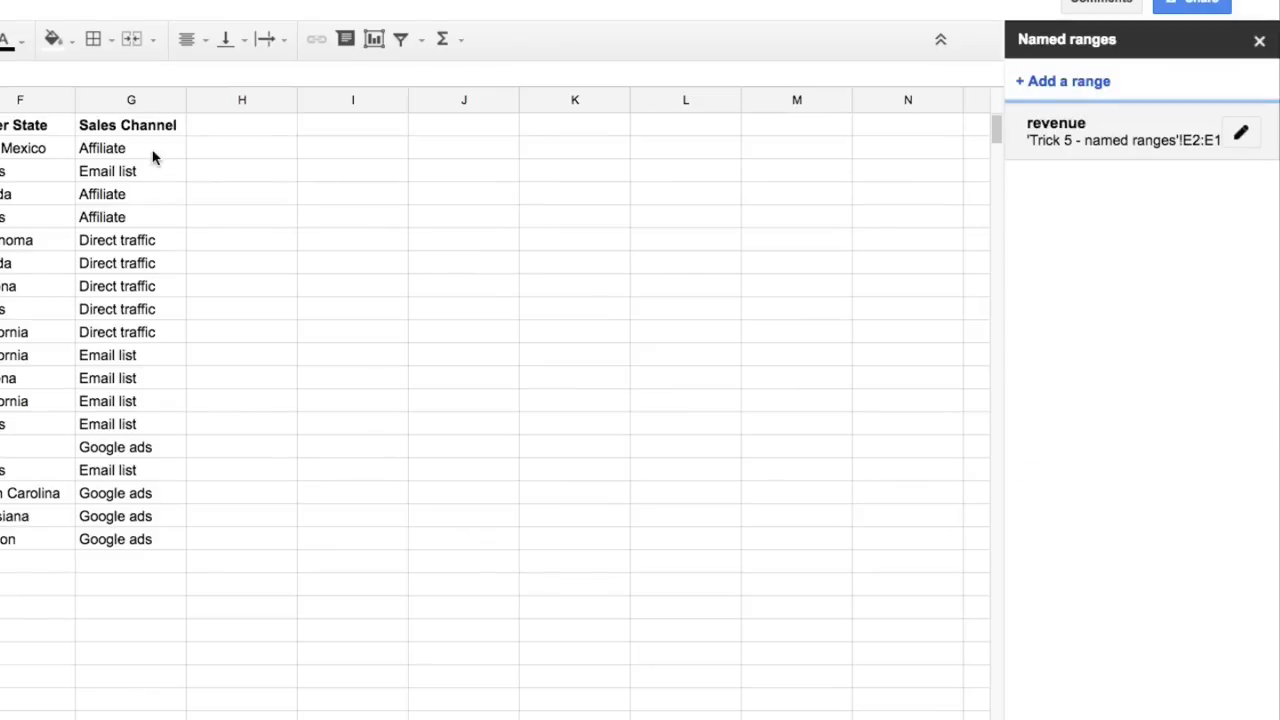
# - Create the named range 'salesChannel' for cells G2:G19
pyautogui.moveTo(153, 157); pyautogui.dragTo(143, 537)
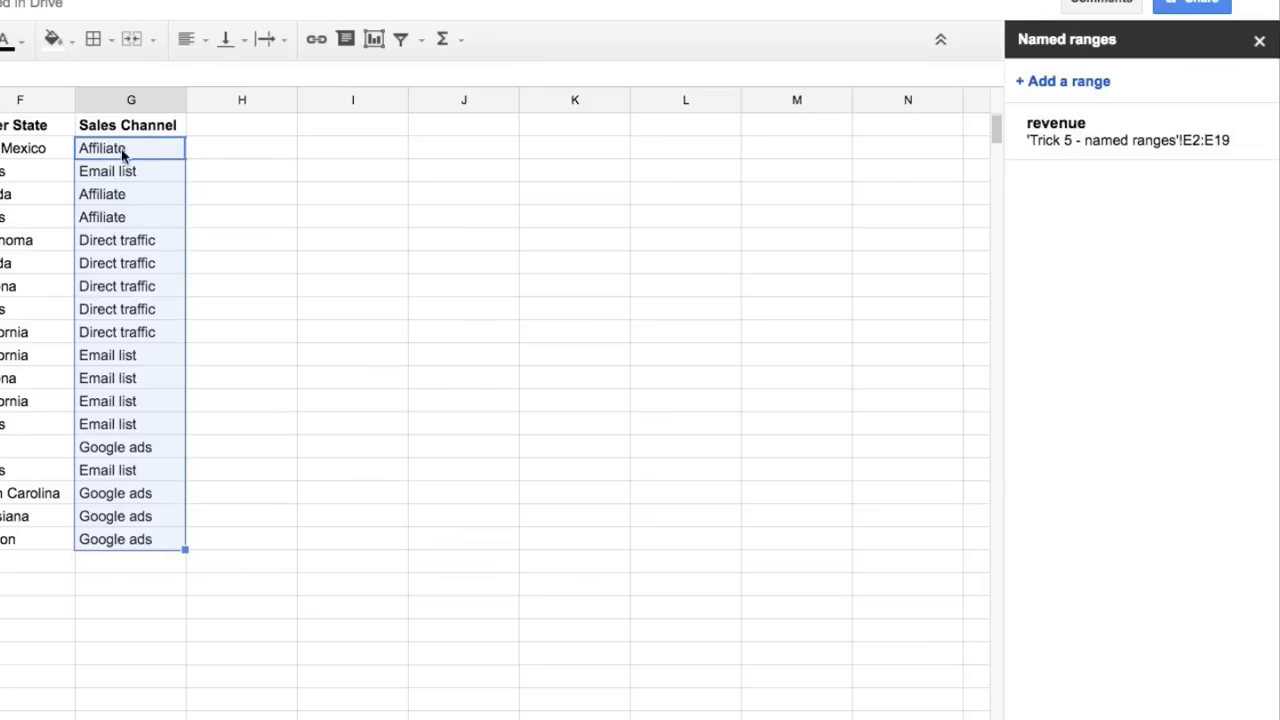
pyautogui.click(1063, 83)
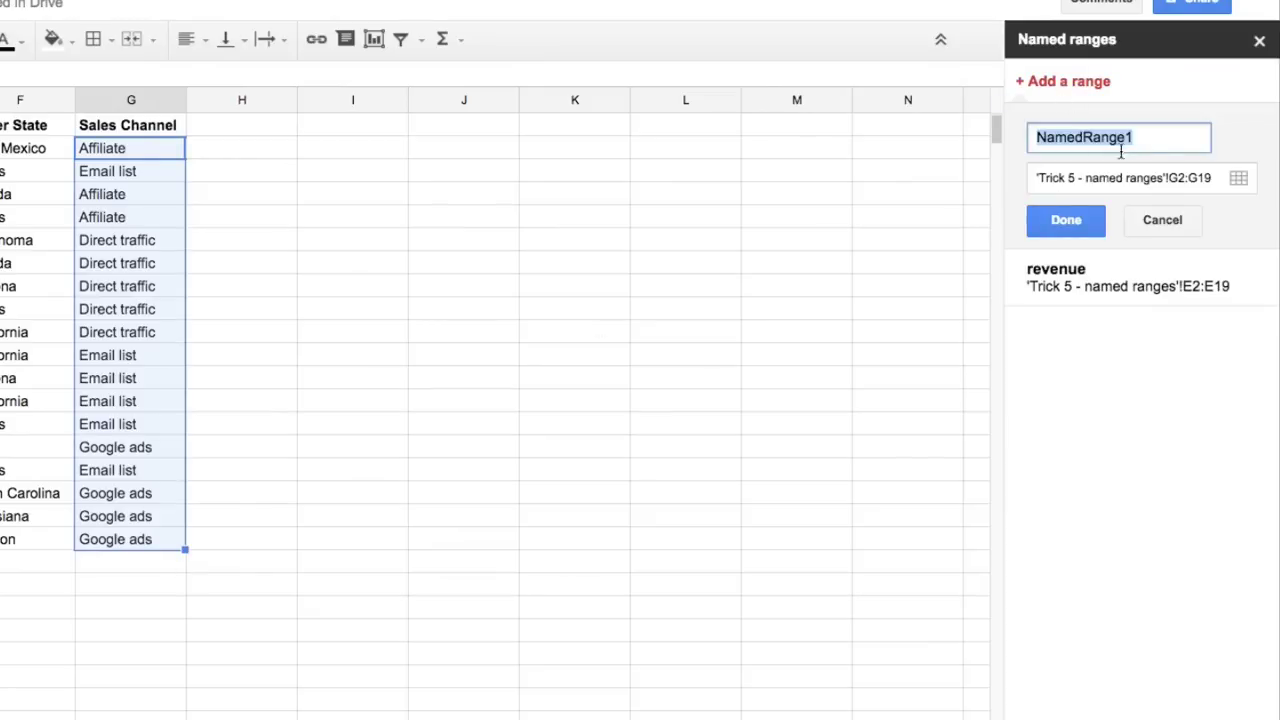
pyautogui.write('sales')
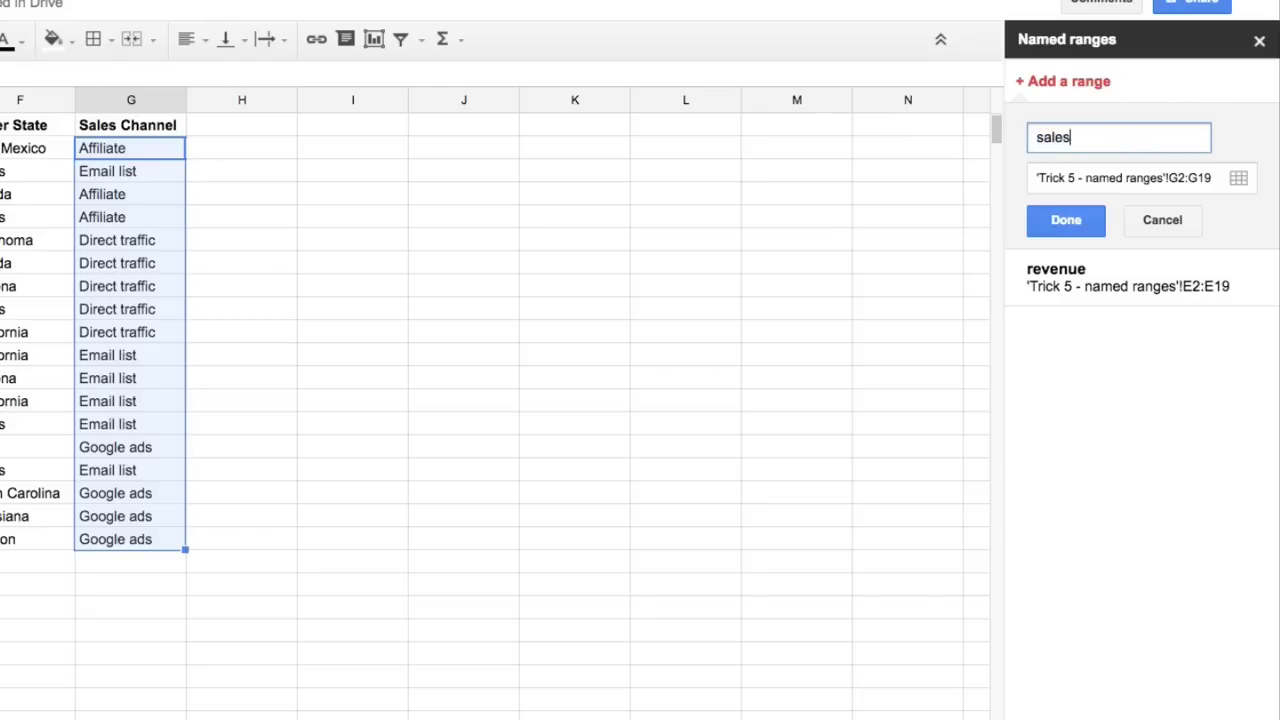
pyautogui.write('Chah')
pyautogui.press('BackSpace')
pyautogui.write('nnel')
pyautogui.click(1077, 219)
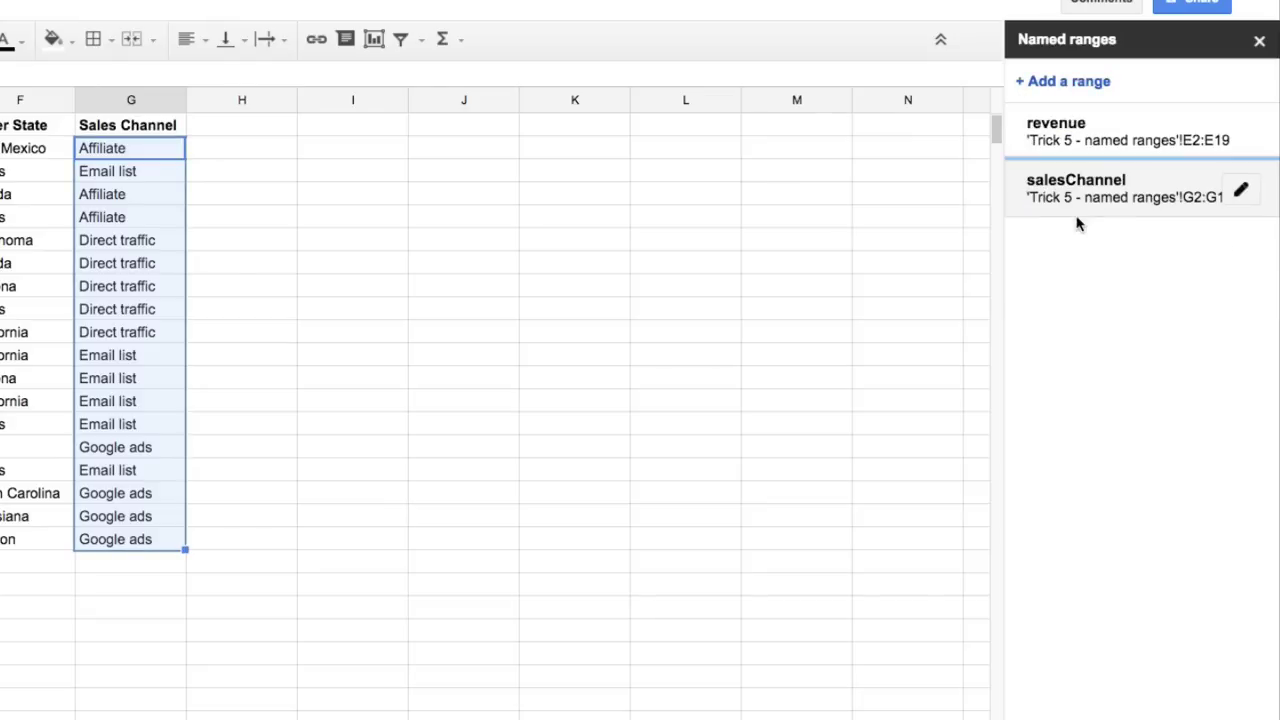
# - Enter =sum(revenue) in J2, totalling $5,224.00, and review its formula
pyautogui.click(485, 154)
pyautogui.write('=sum(')
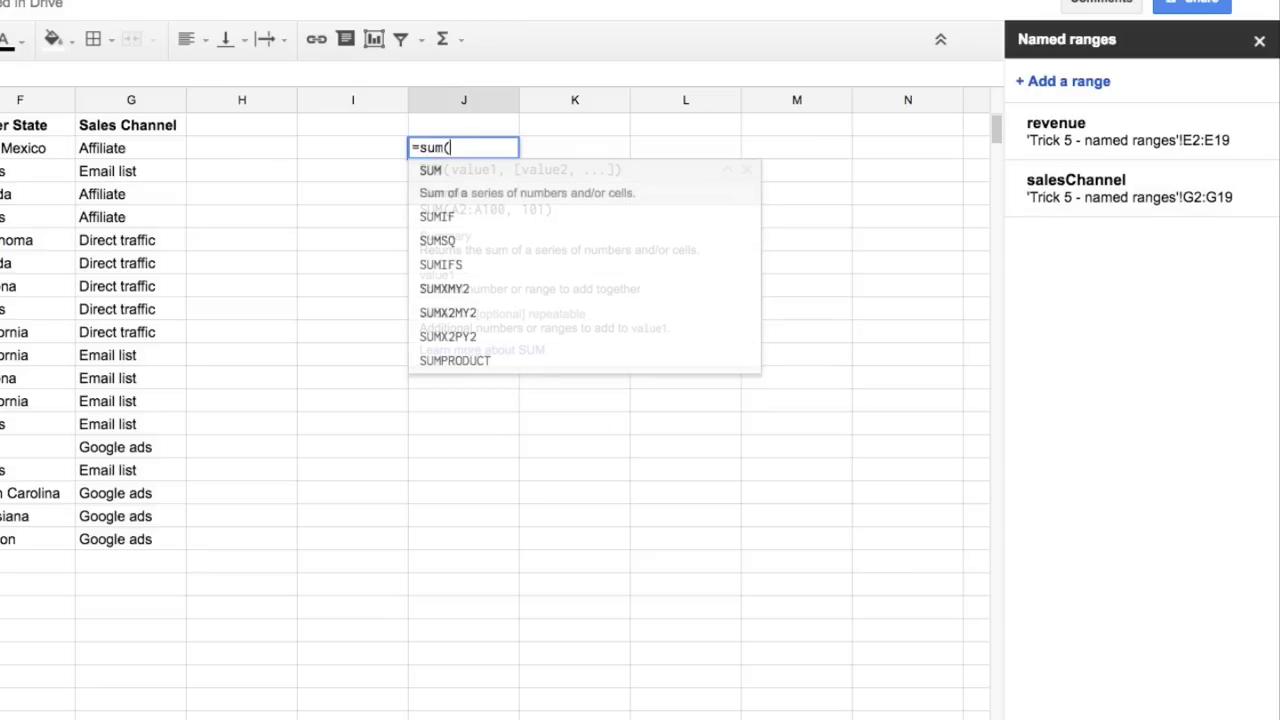
pyautogui.write('revenue)')
pyautogui.press('Return')
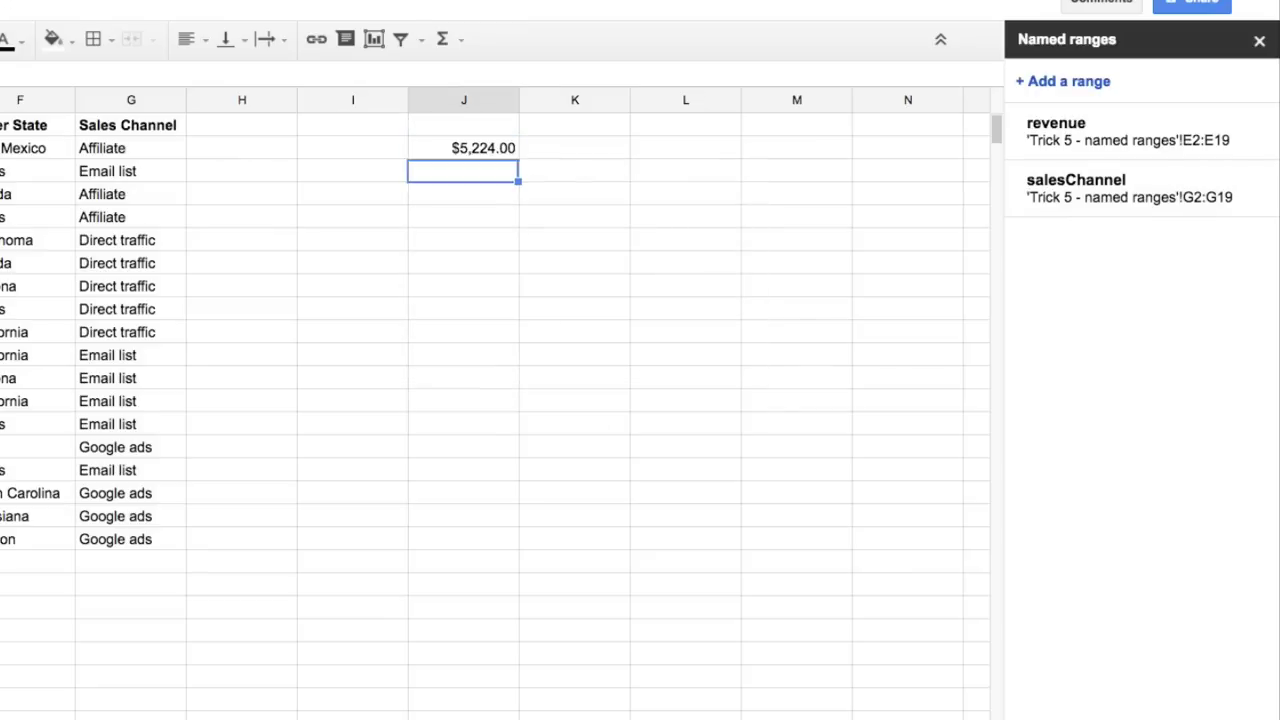
pyautogui.press('Up')
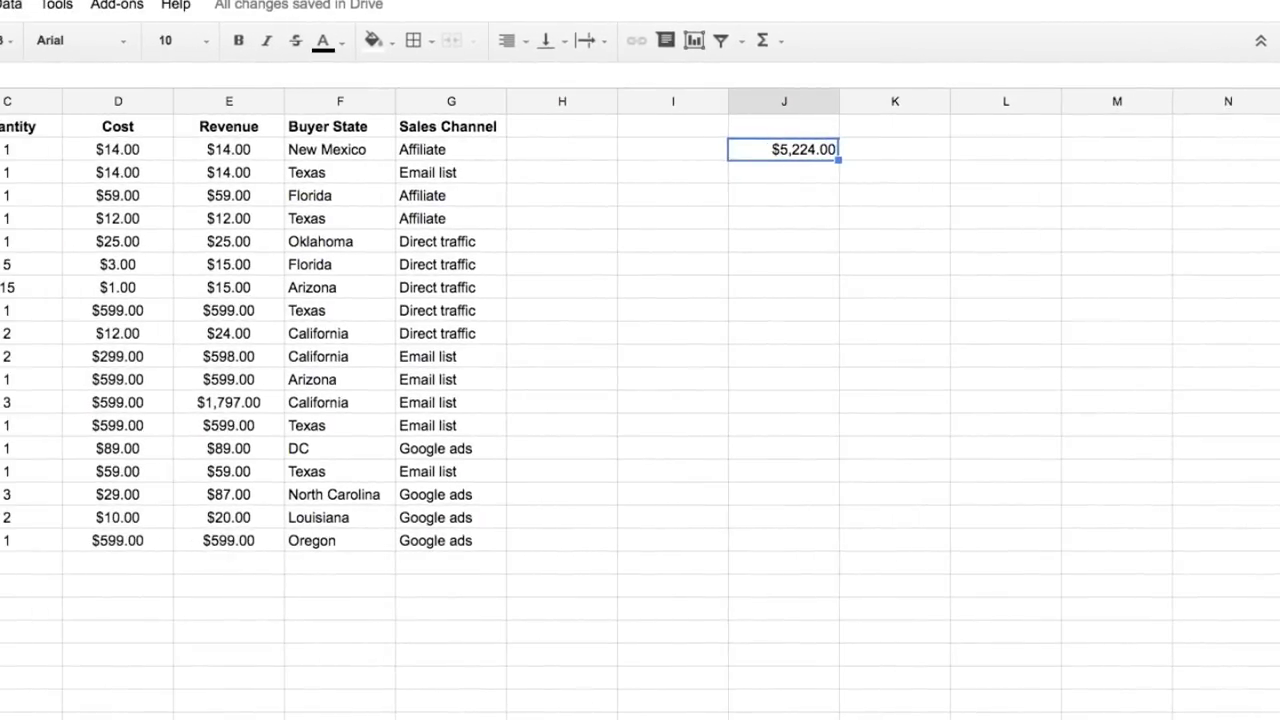
pyautogui.press('Return')
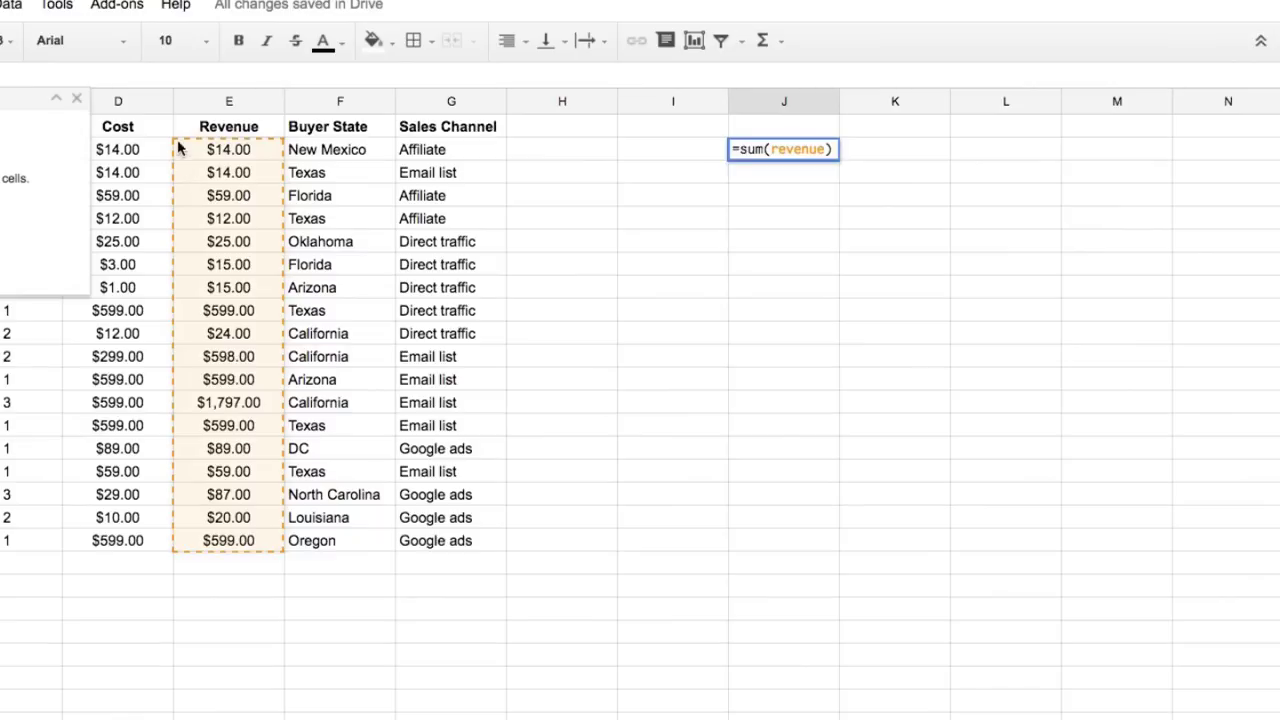
pyautogui.press('Return')
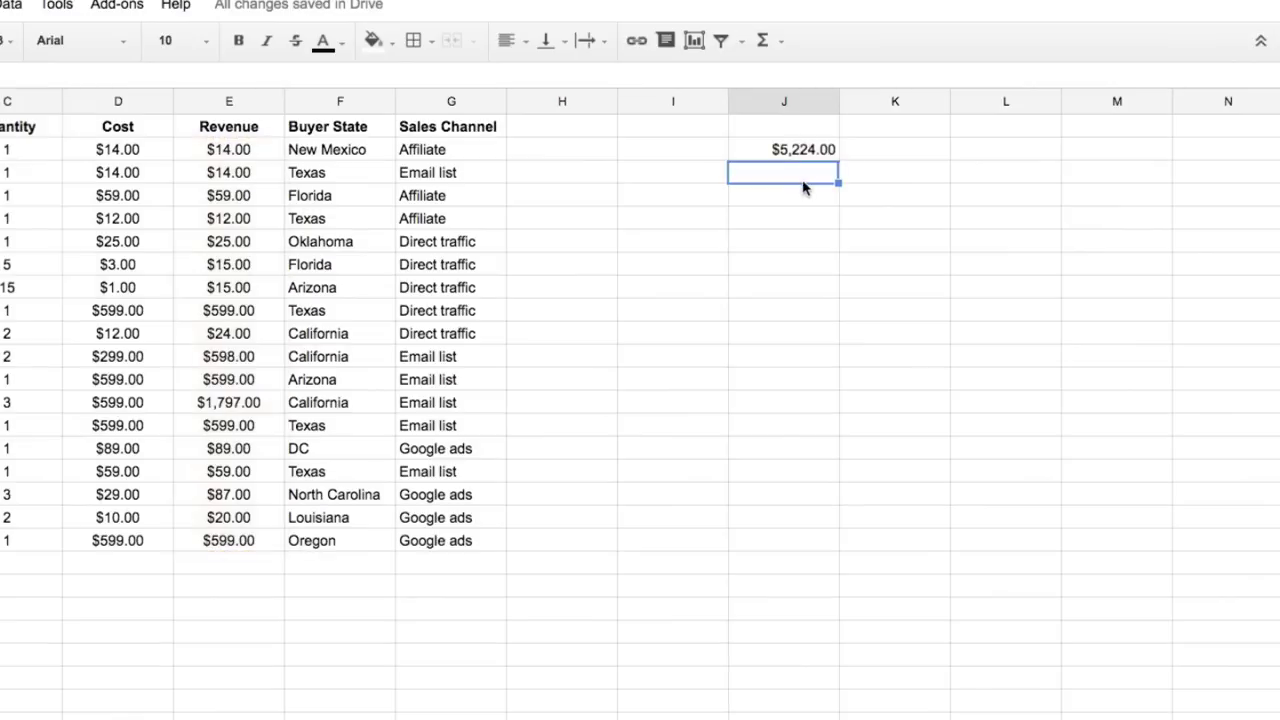
# - Enter =sumif(salesChannel,"Direct traffic",revenue) in J3, returning 678
pyautogui.write('=sum')
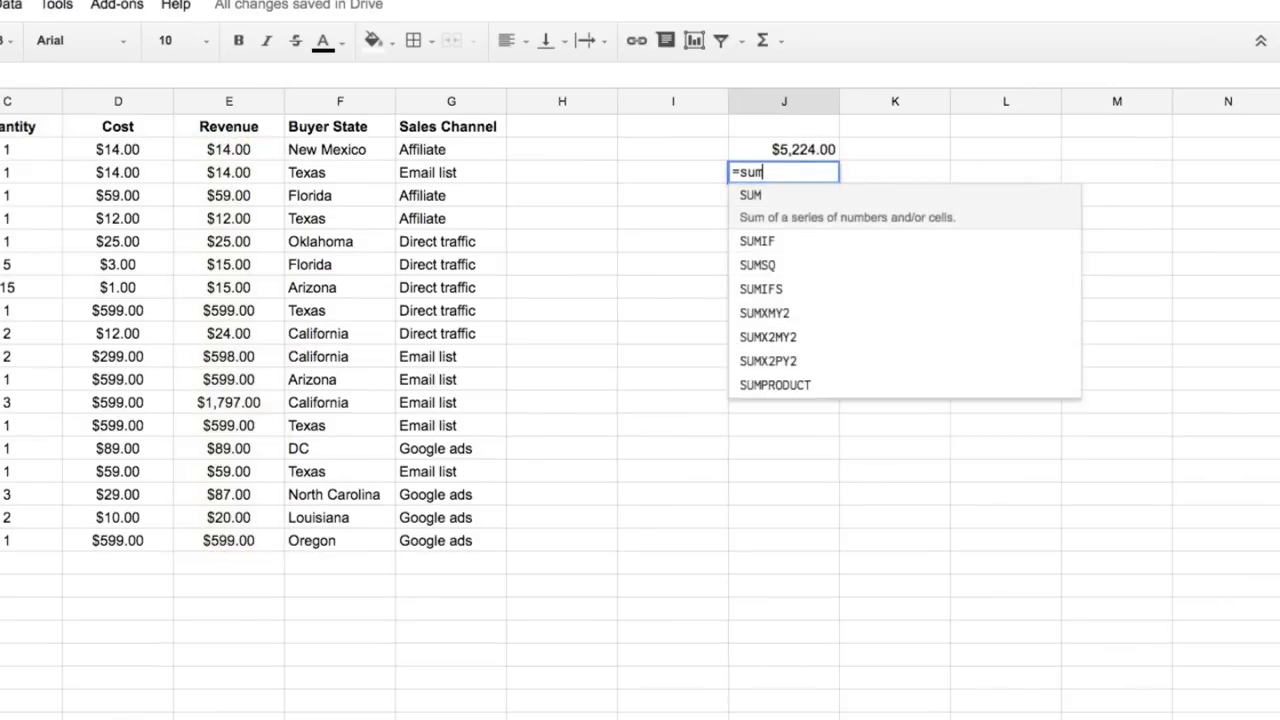
pyautogui.write('if(salesChannel,"Direct traffic",revenue)')
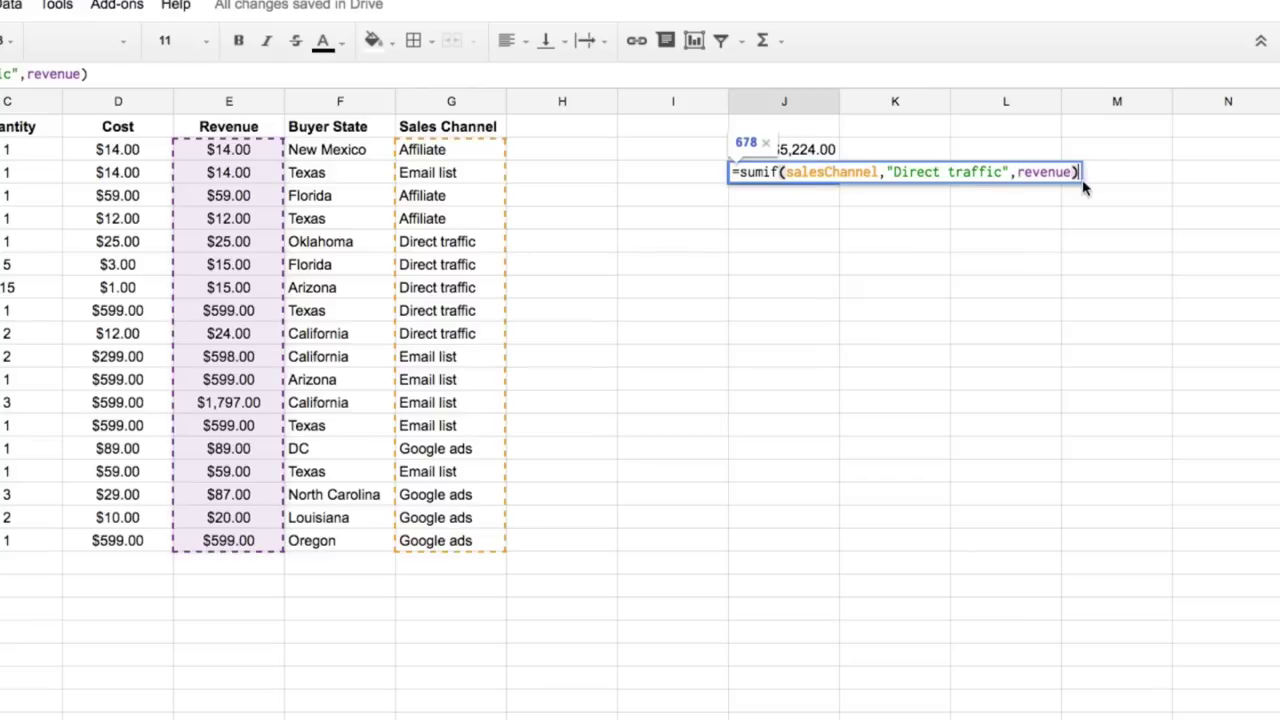
pyautogui.press('Return')
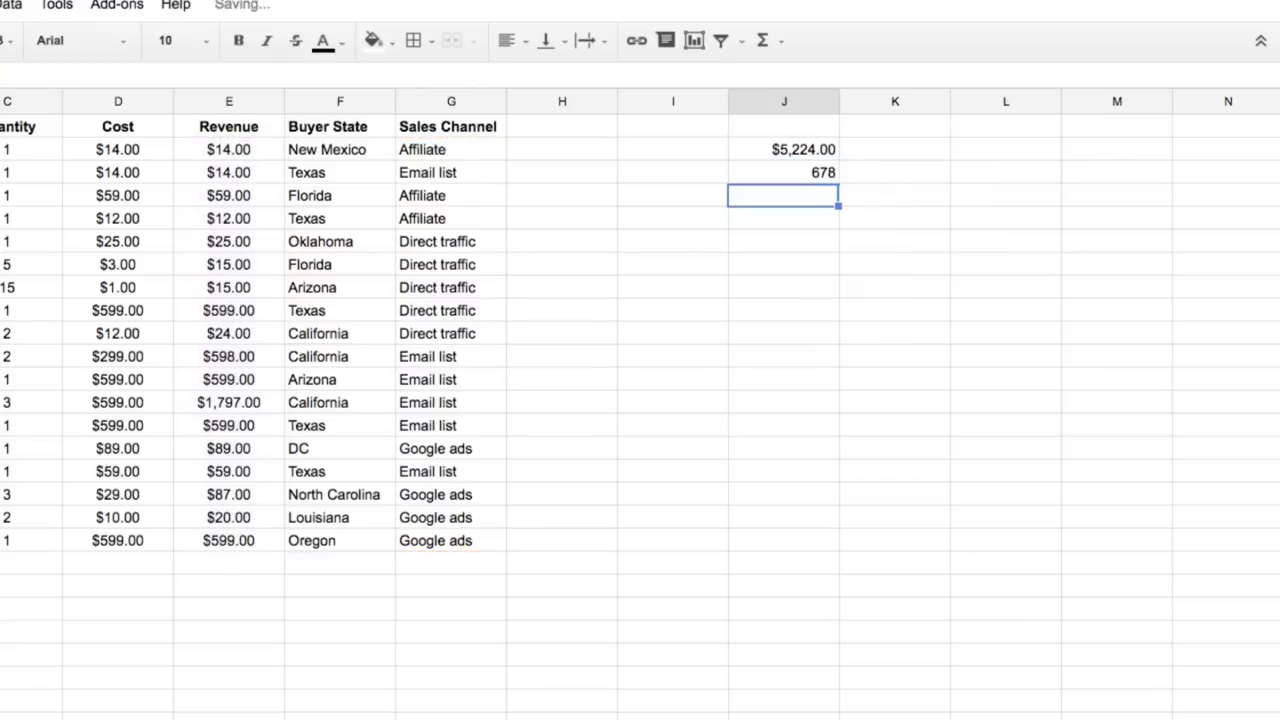
pyautogui.press('Up')
pyautogui.press('Return')
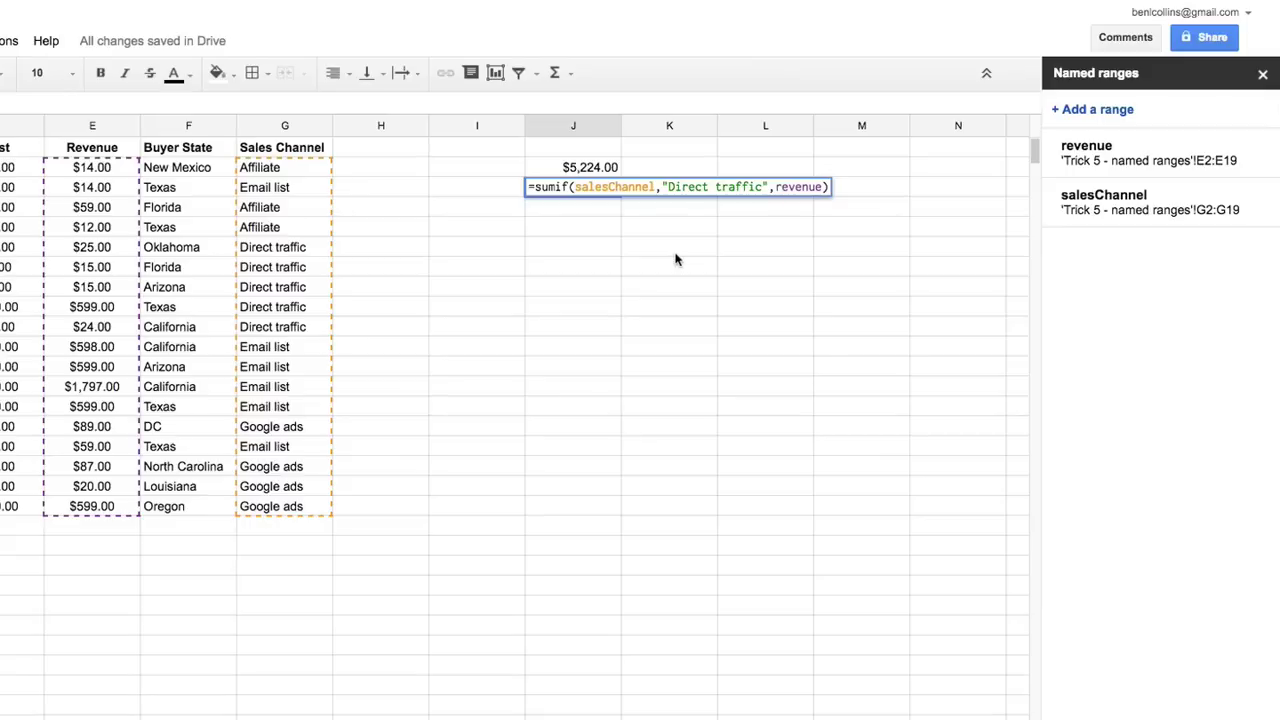